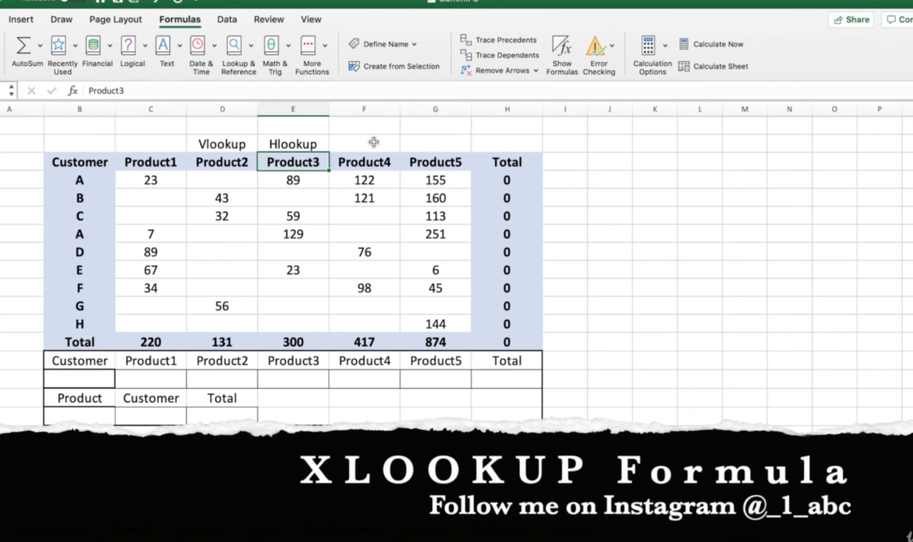
- Look over the customer and product columns and the empty lookup row on the Xlookup sheet
left_click(790, 261)
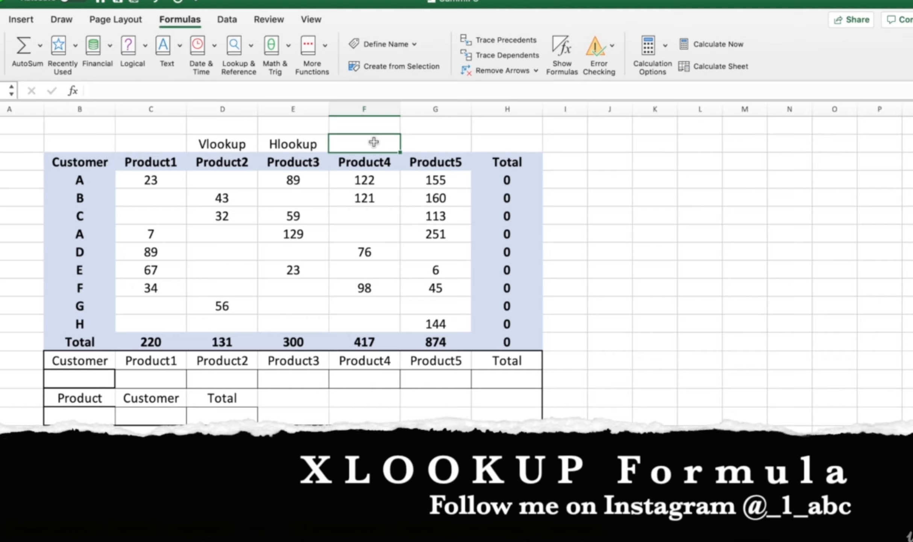
left_click_drag(89, 177, 91, 324)
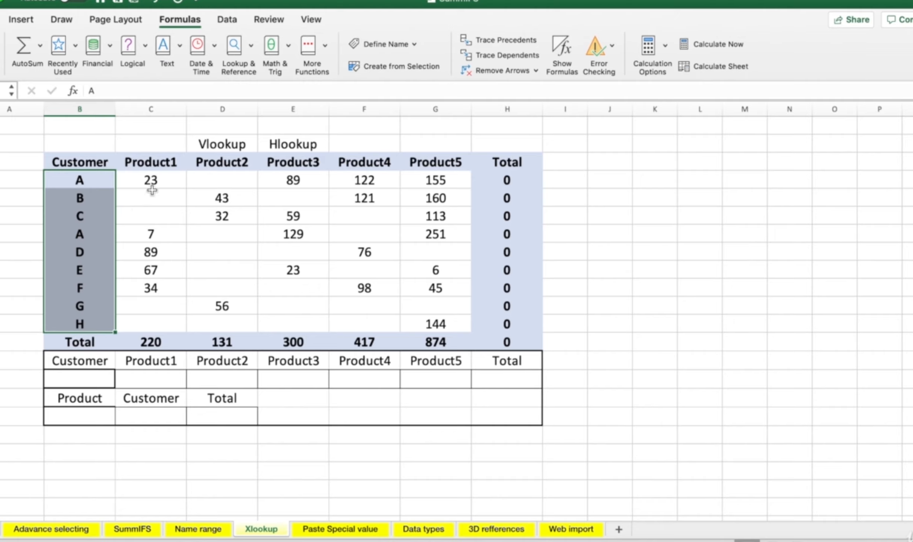
left_click_drag(148, 181, 158, 324)
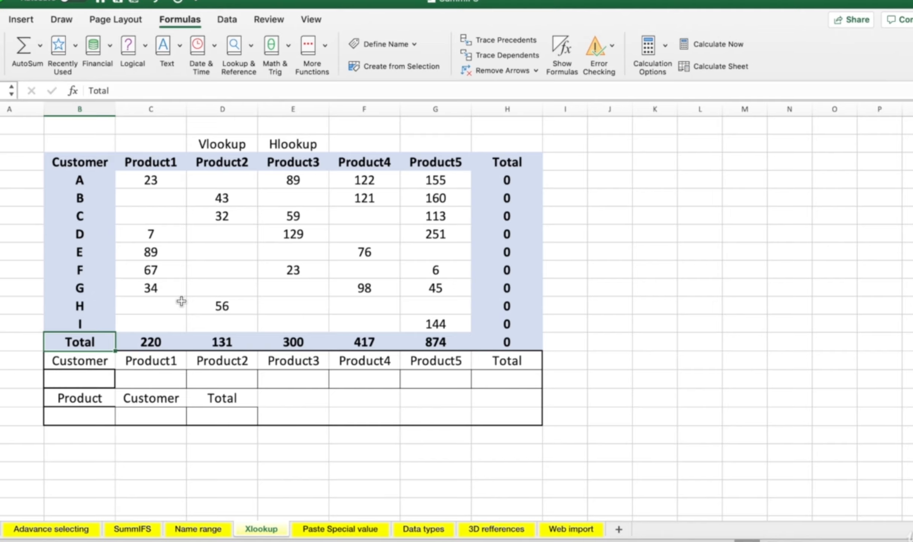
left_click(200, 530)
left_click(261, 530)
left_click(83, 179)
left_click(85, 199)
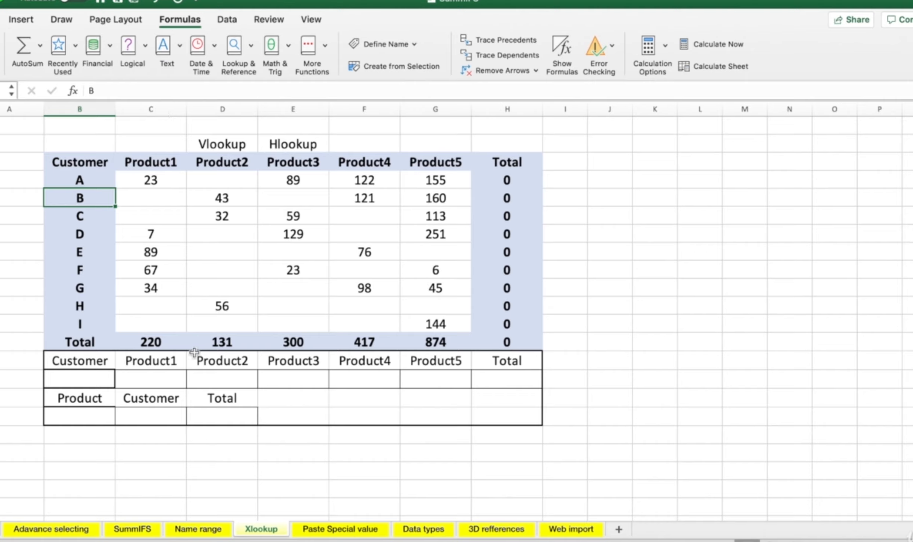
left_click(84, 379)
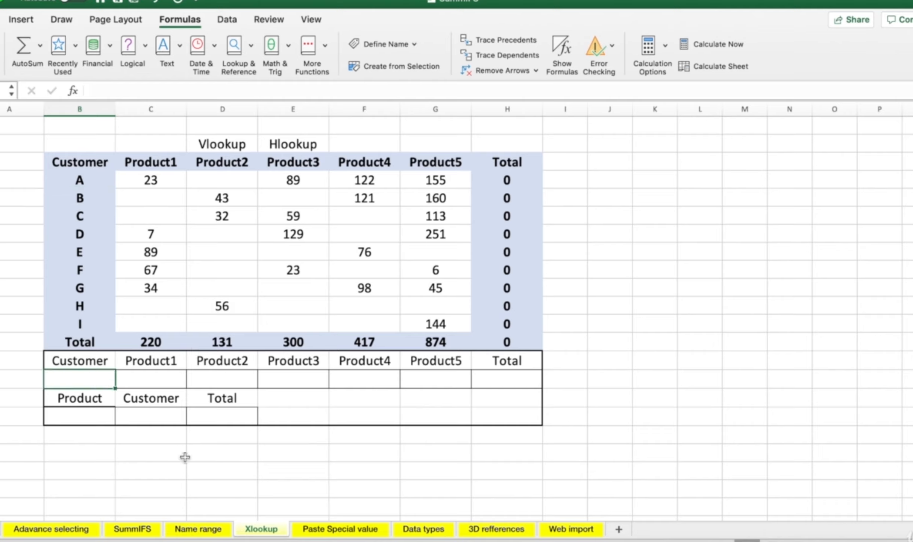
left_click(164, 446)
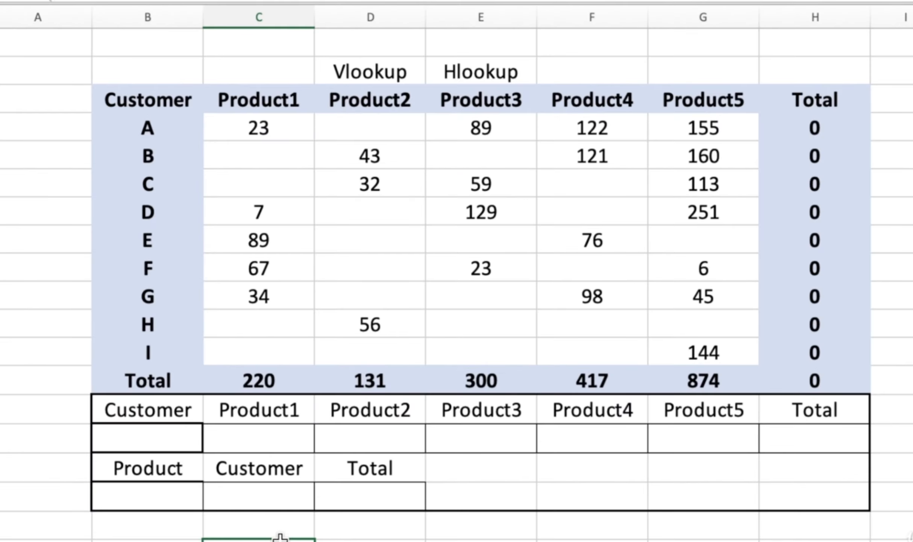
- Begin an XLOOKUP formula in C15 with lookup value B15, lookup array B4:B12, return array Product1, and 0 if not found
left_click(274, 435)
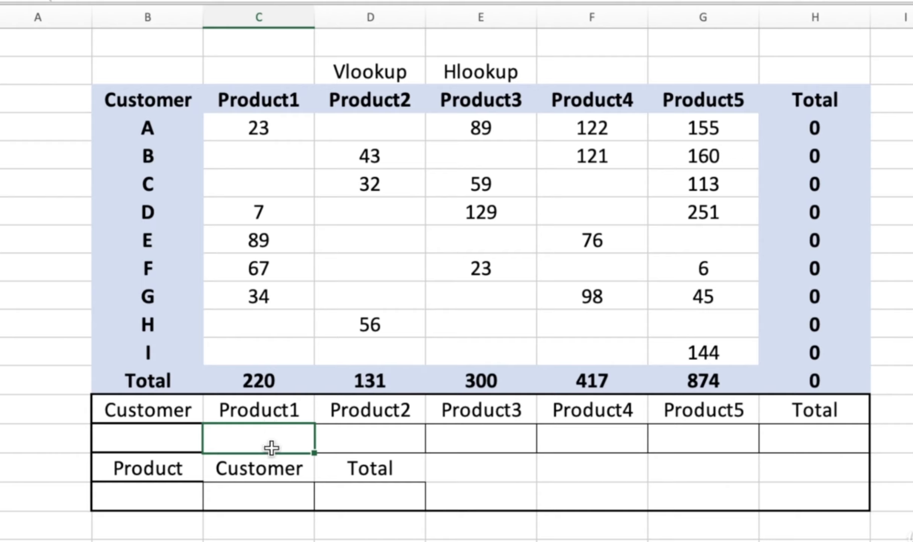
type("=xl")
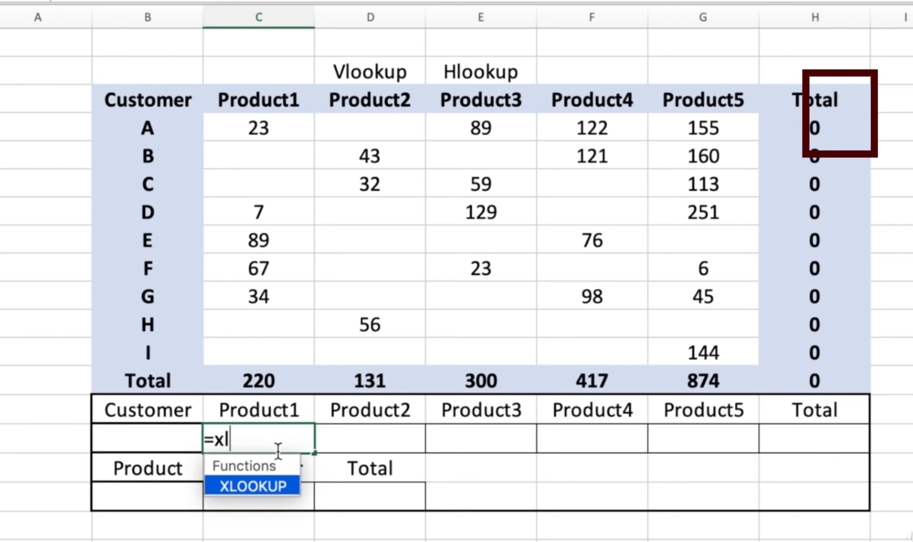
double_click(281, 478)
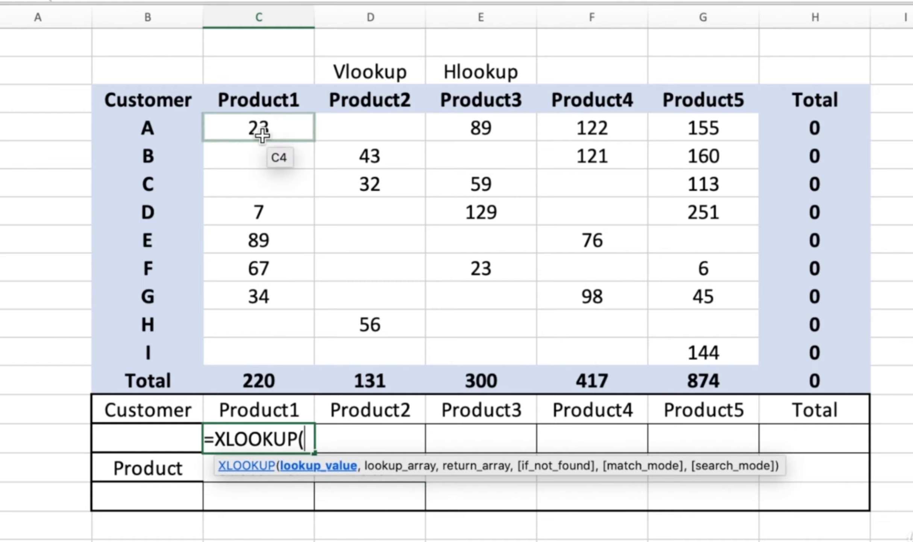
left_click(156, 435)
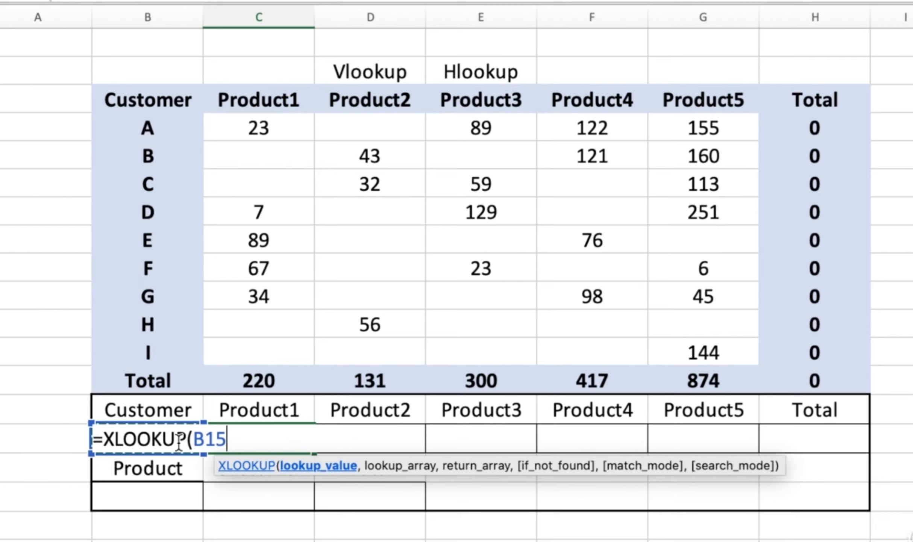
type(",")
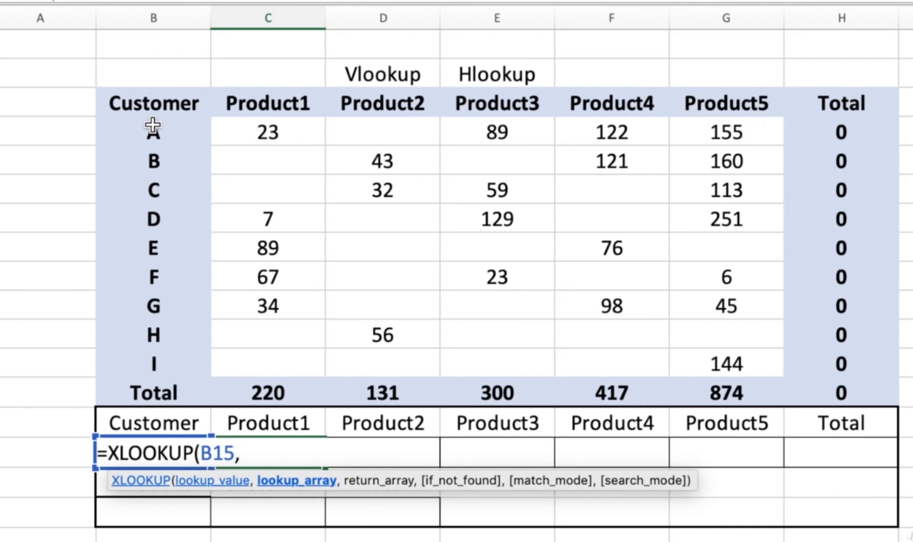
left_click_drag(165, 128, 177, 369)
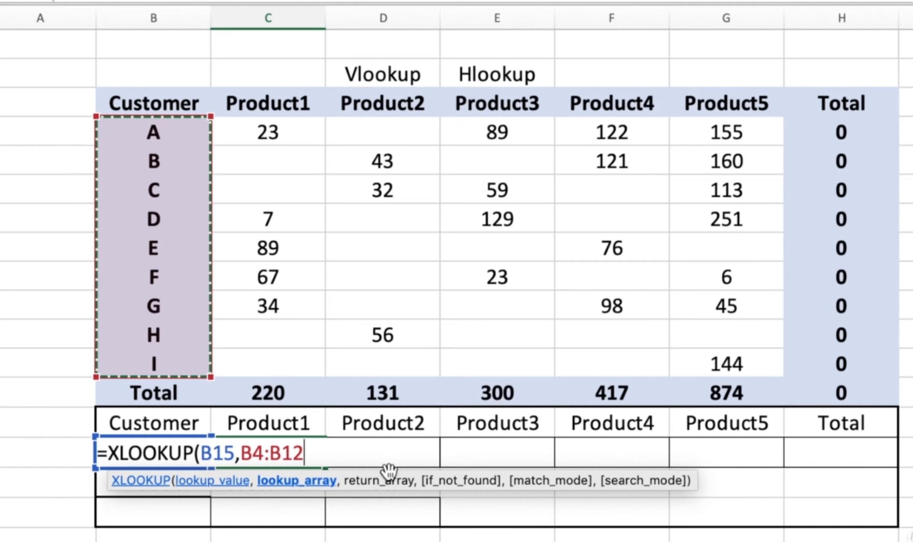
type(",")
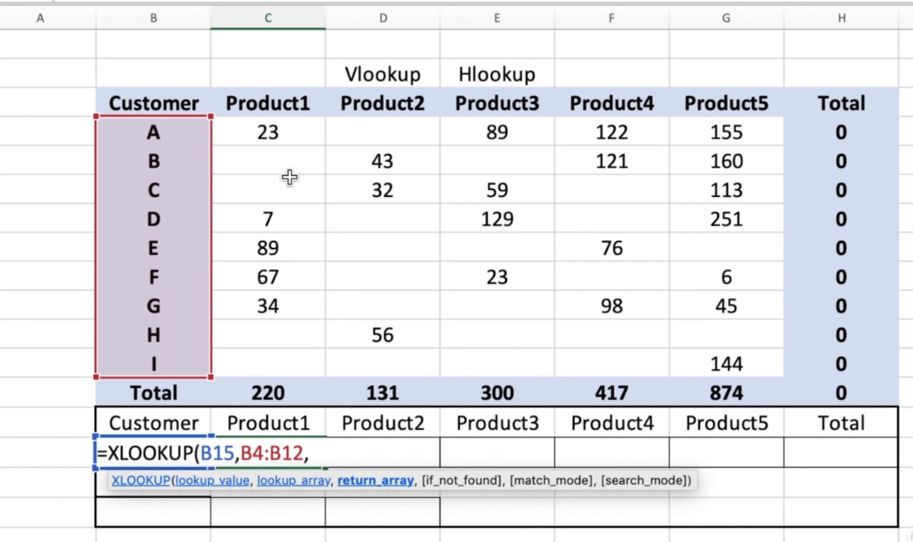
left_click_drag(270, 132, 259, 373)
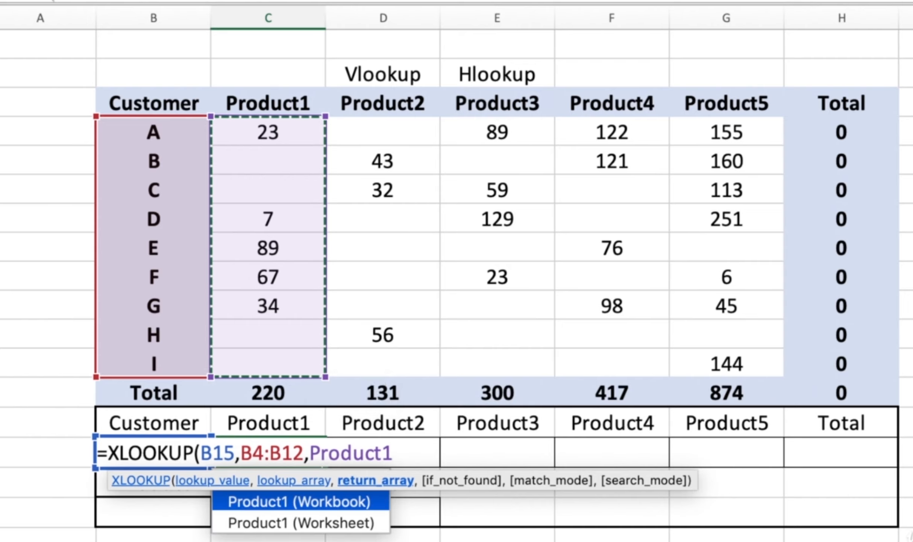
type(",")
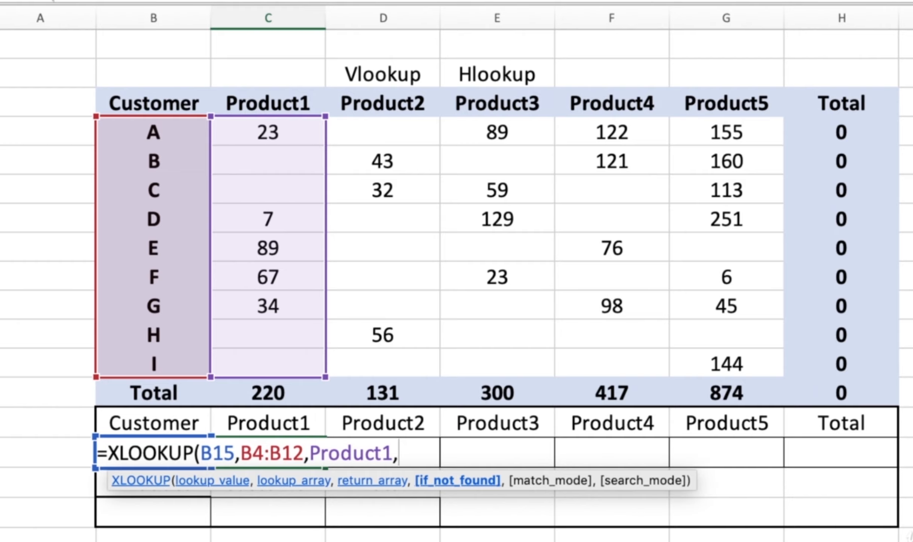
type("0,")
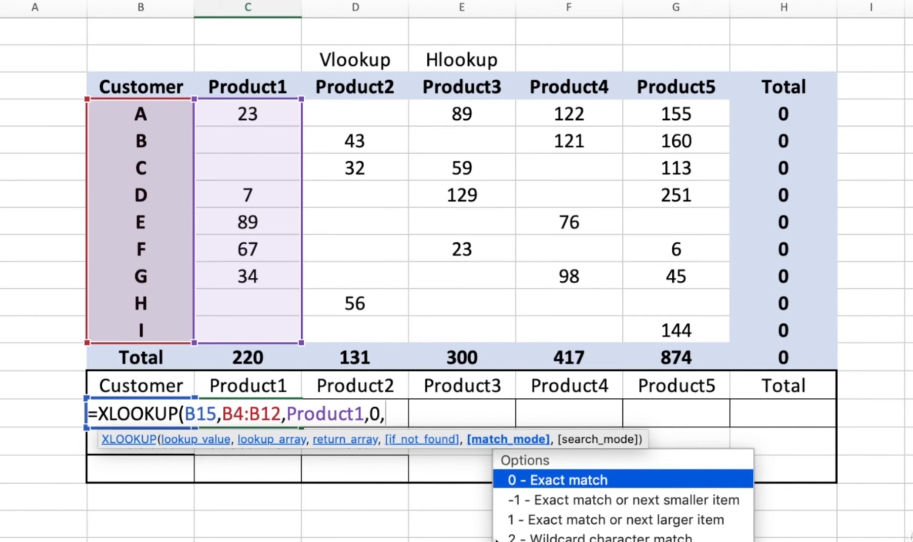
key("BackSpace")
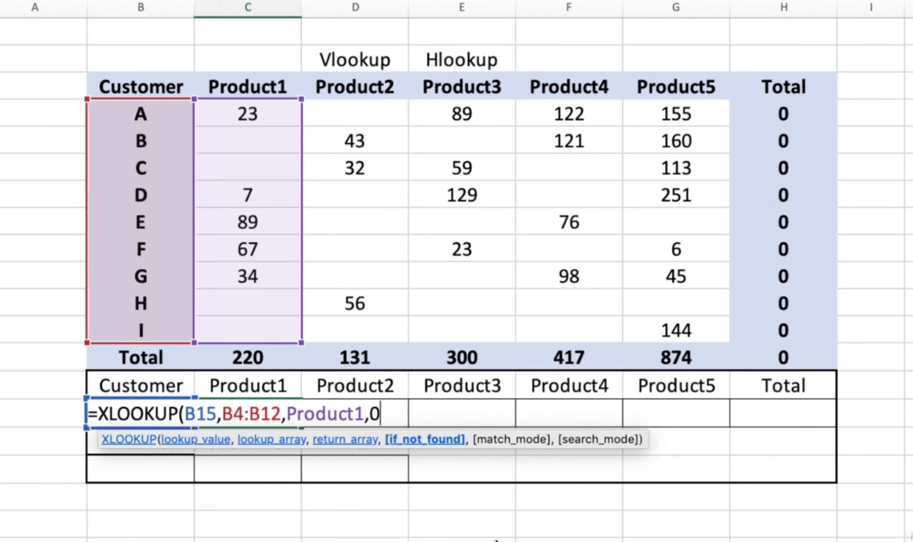
- Try exact match as the formula's match mode, look at the search mode options, and remove these optional arguments
type(")")
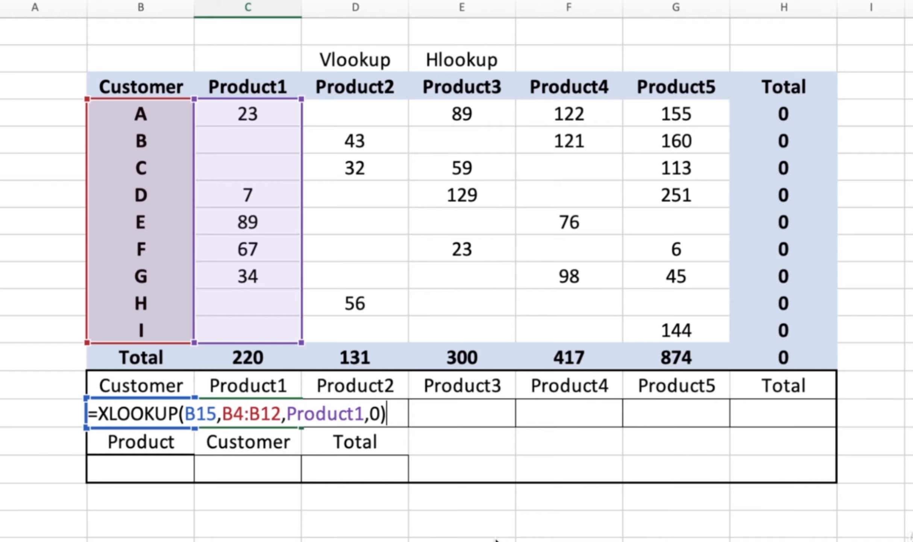
key("BackSpace")
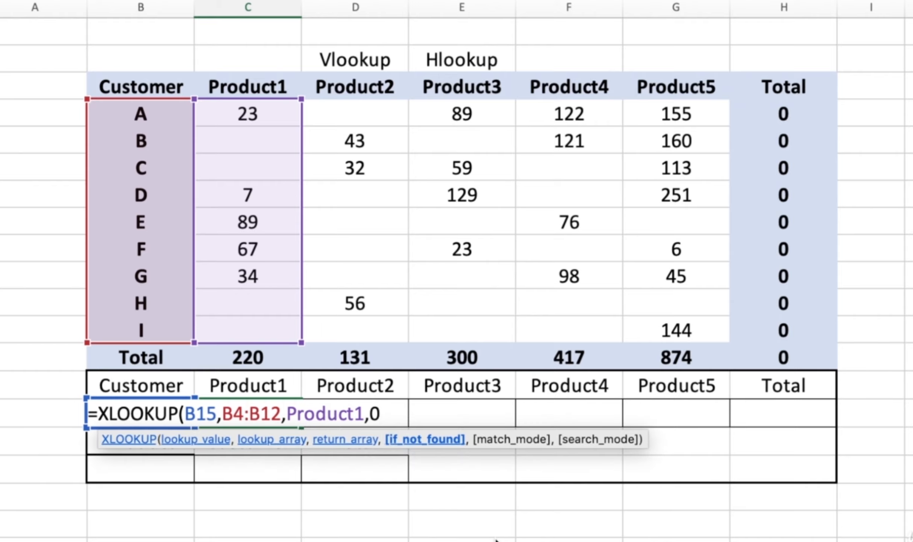
type(",")
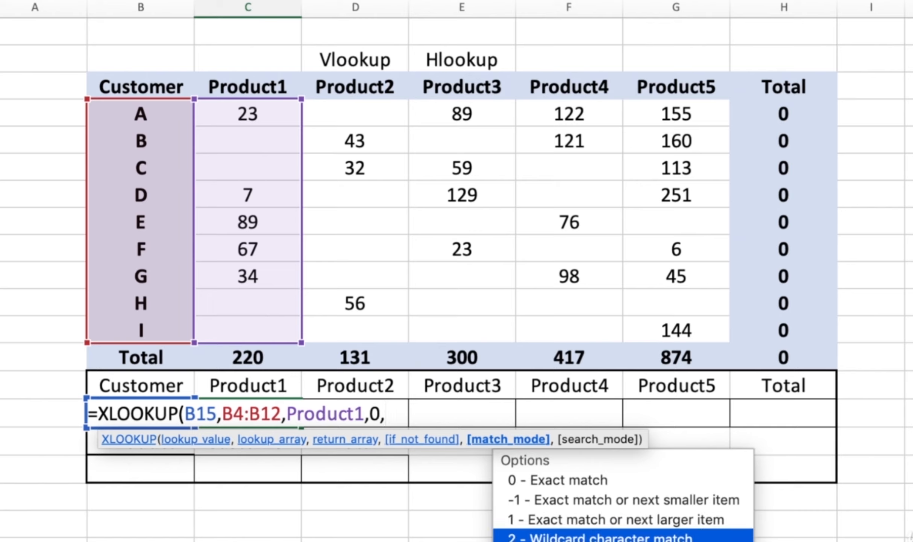
double_click(618, 481)
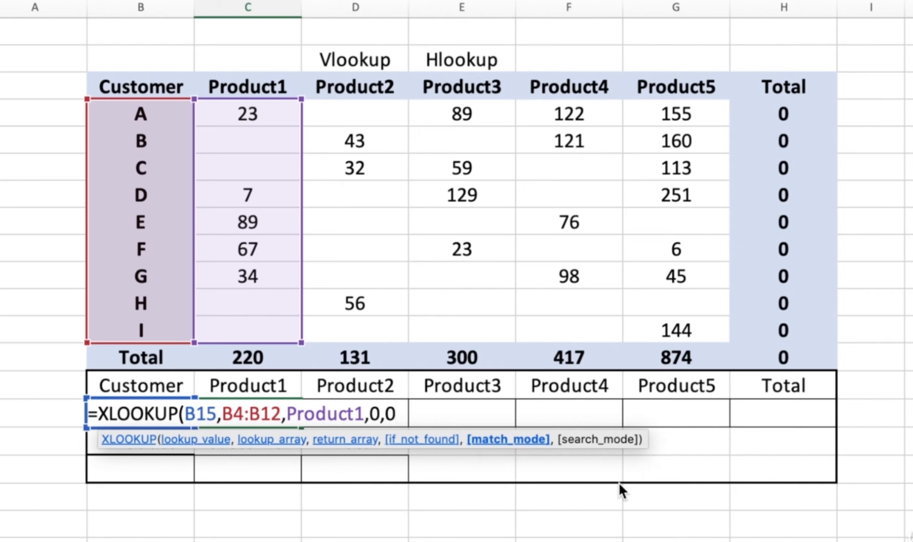
type(",")
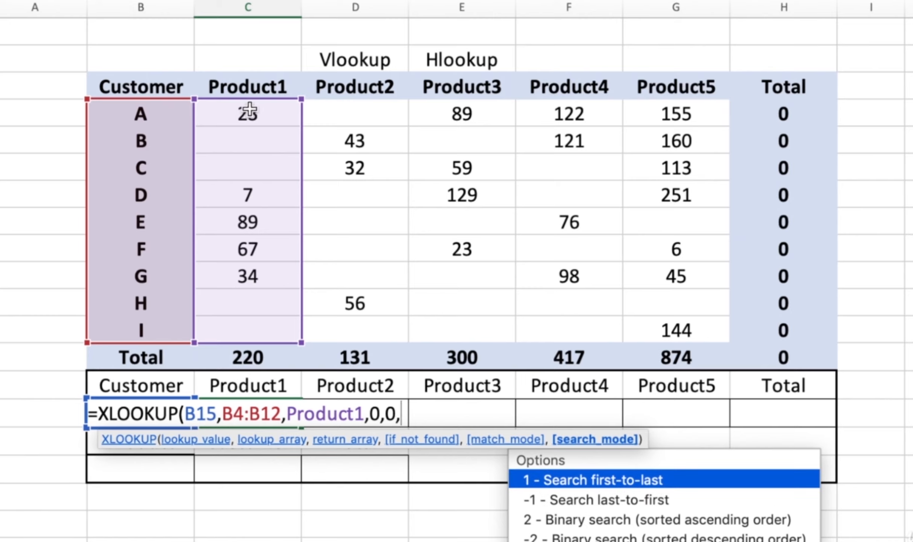
key("Down")
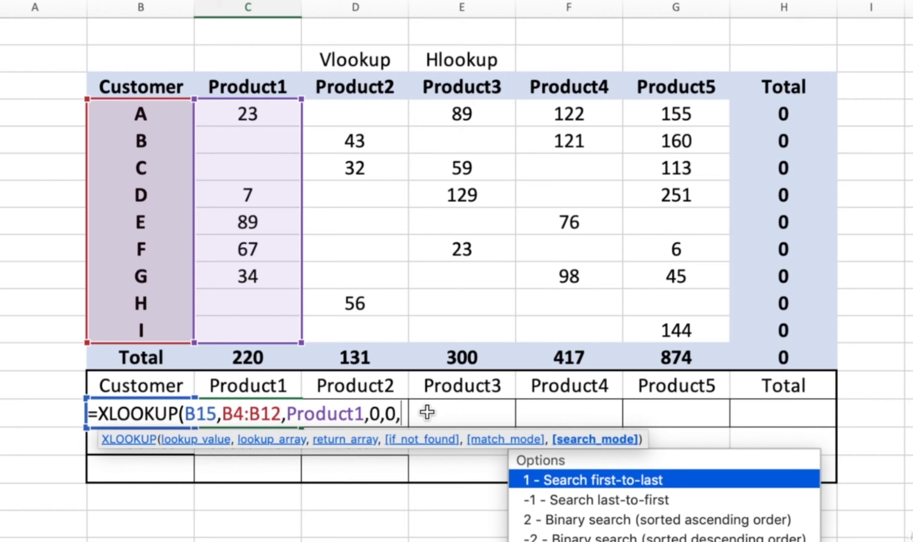
key("BackSpace")
key("BackSpace")
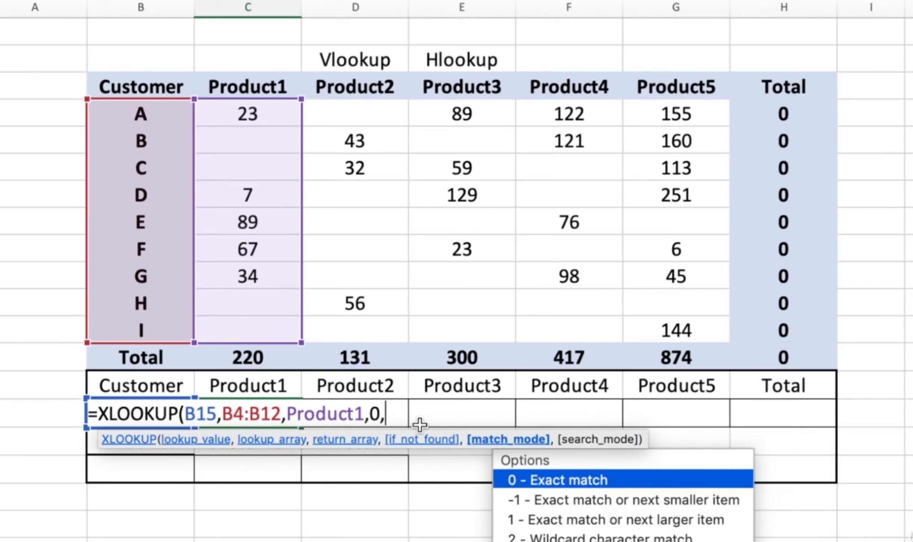
key("BackSpace")
- Close and commit the XLOOKUP formula in C15, and enter A as the customer in B15 to test it
type(")")
key("Return")
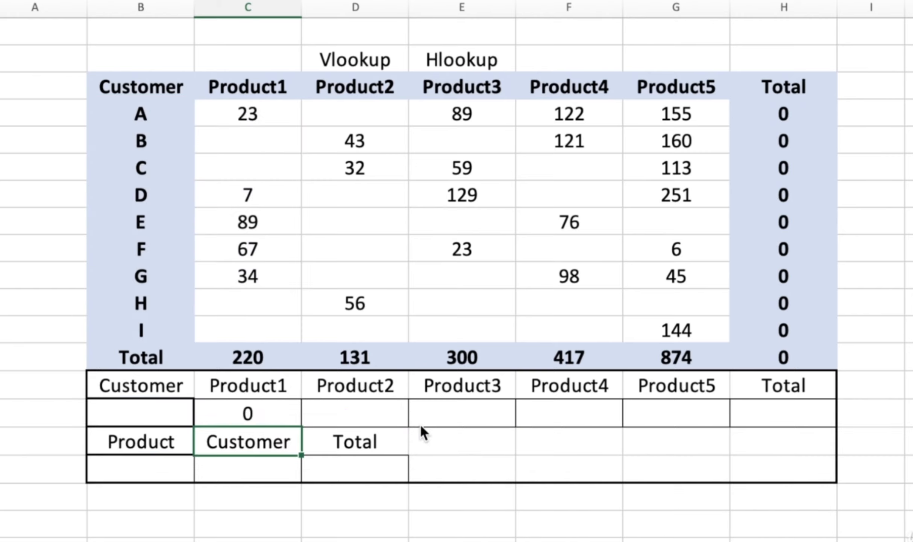
left_click(136, 418)
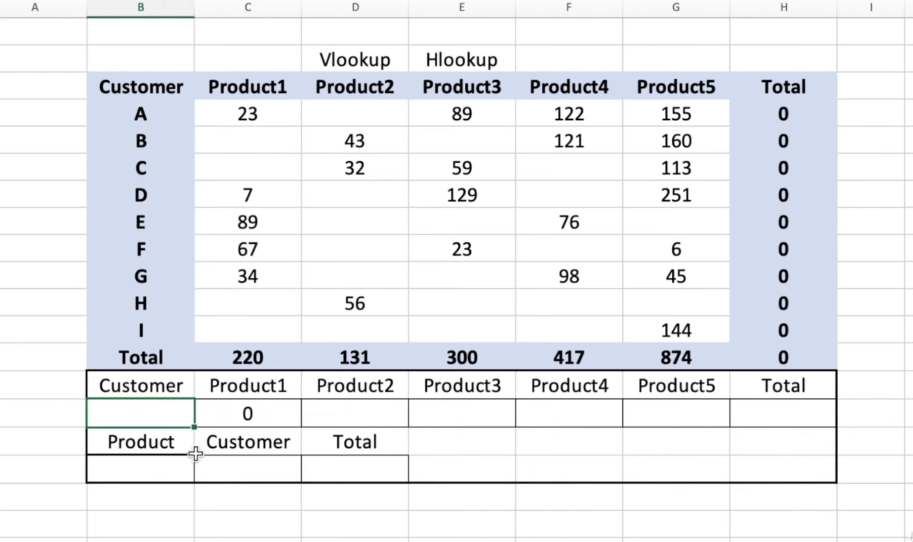
type("A")
key("Return")
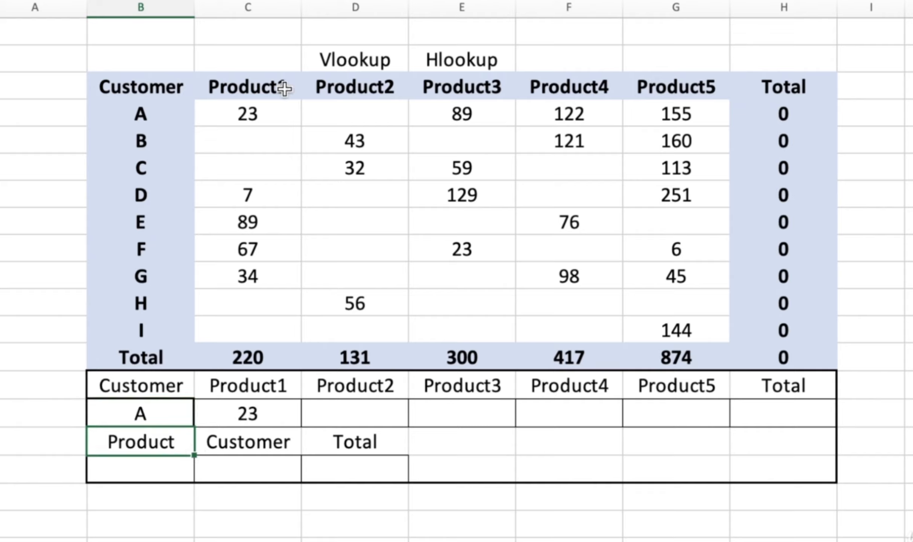
left_click(251, 413)
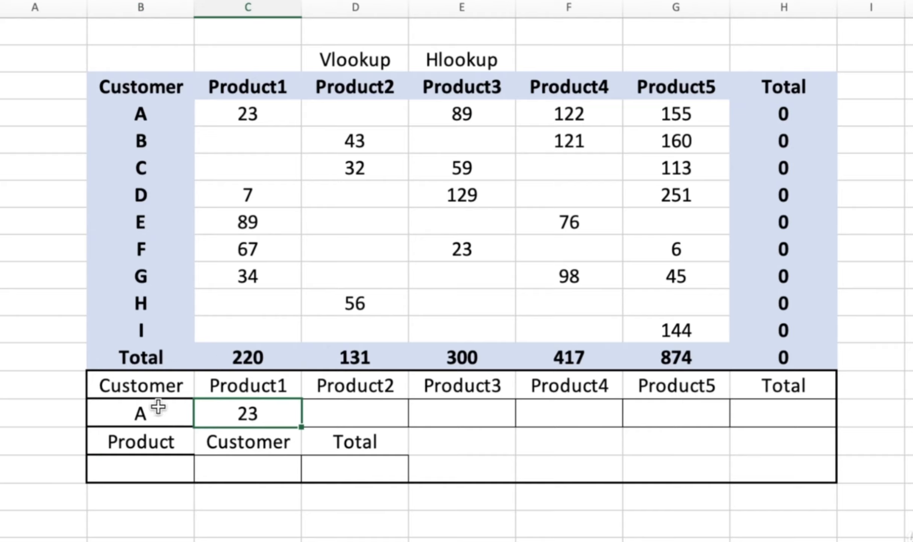
- Change the customer in B15 to b and check the Product1 lookup in C15
left_click(119, 413)
type("b")
key("Return")
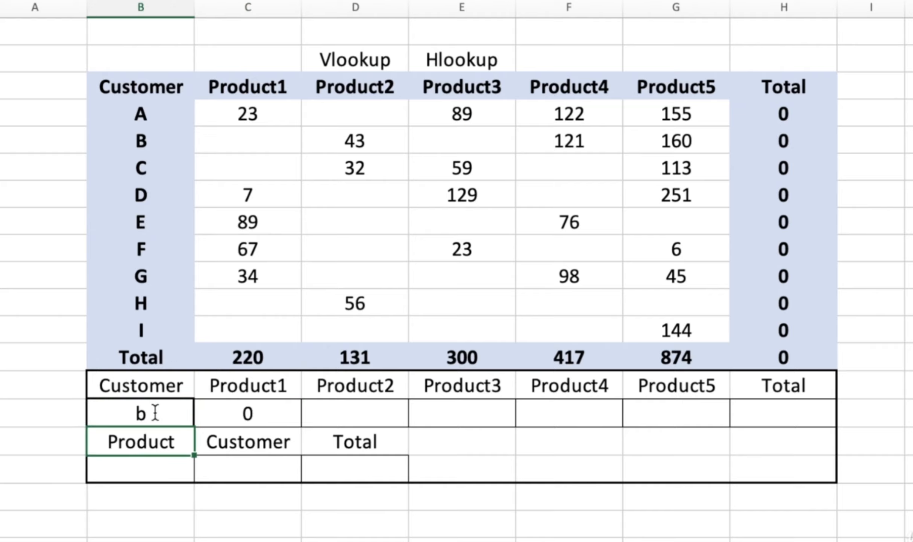
left_click(259, 416)
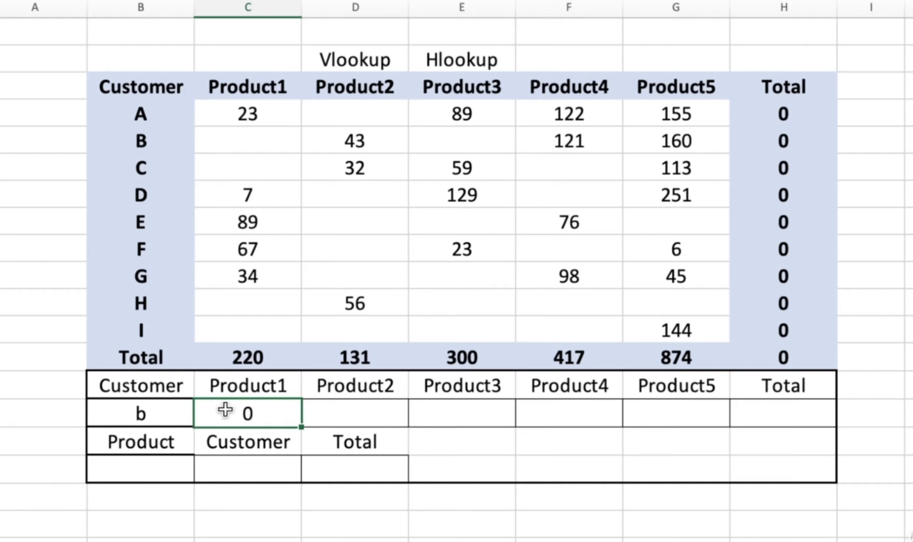
left_click(142, 407)
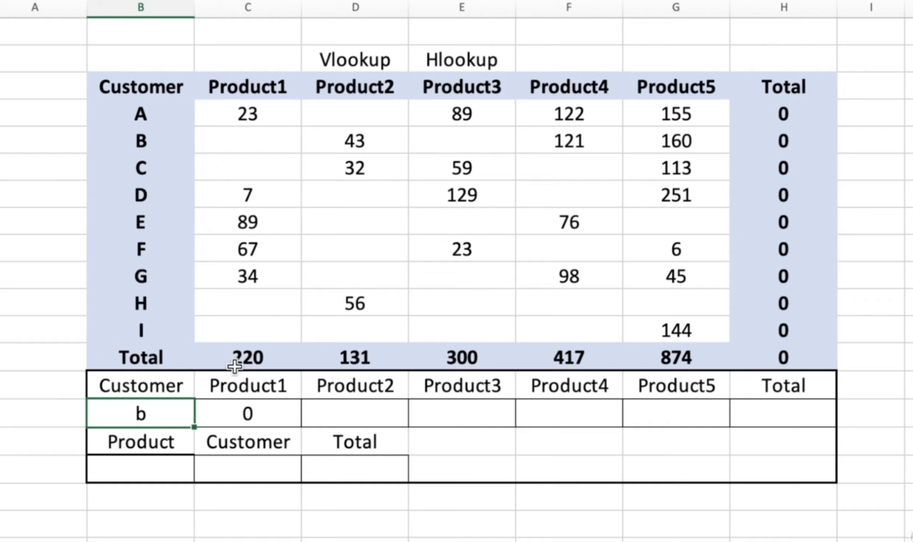
left_click(258, 421)
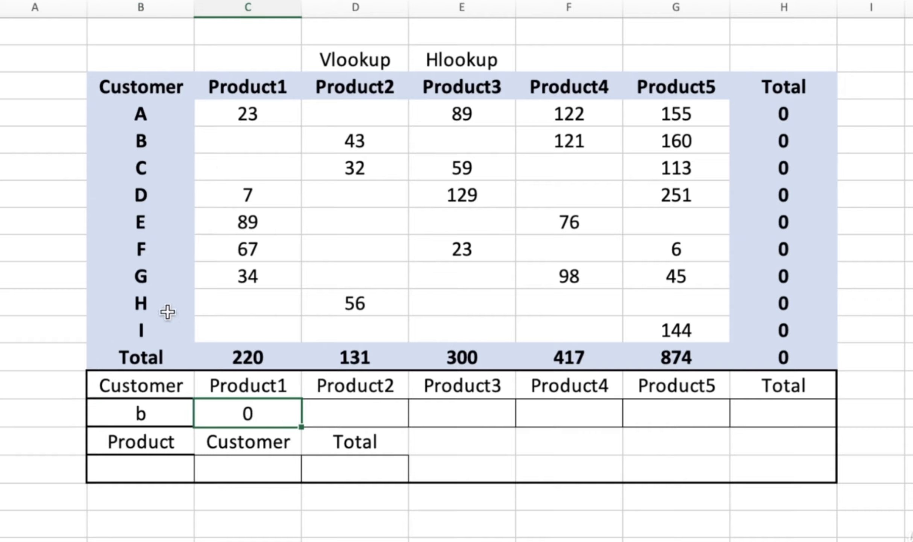
- Replace customer D in B7 with A to create a duplicate, and check the first A row's Product1 value
left_click(149, 195)
type("A")
key("Return")
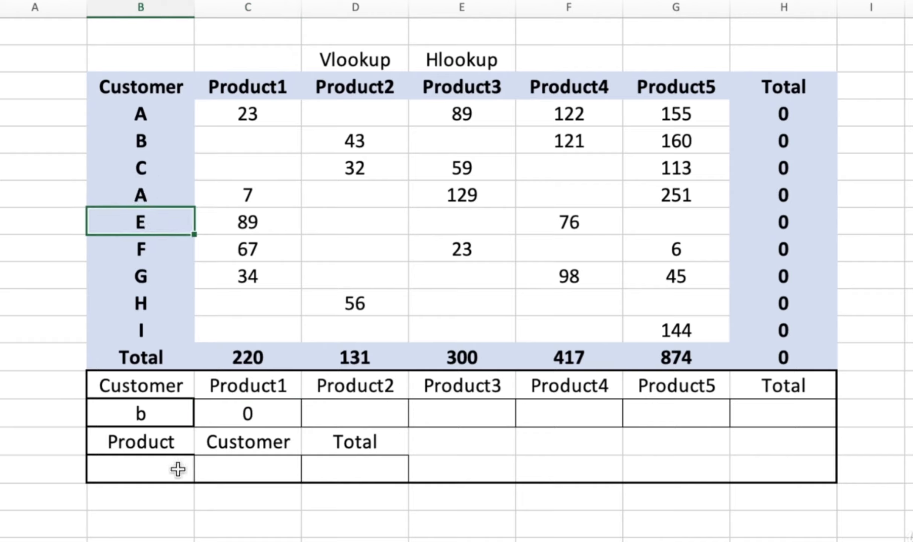
left_click(149, 115)
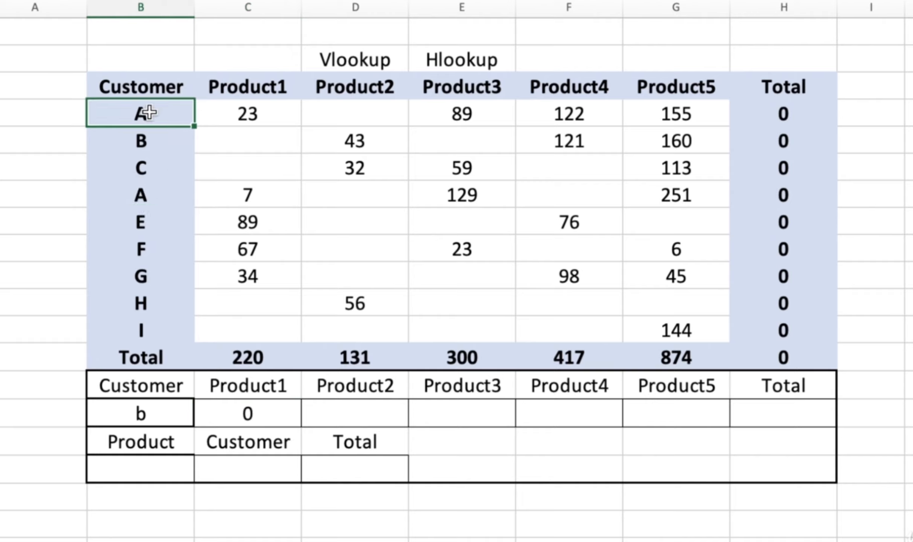
left_click(274, 116)
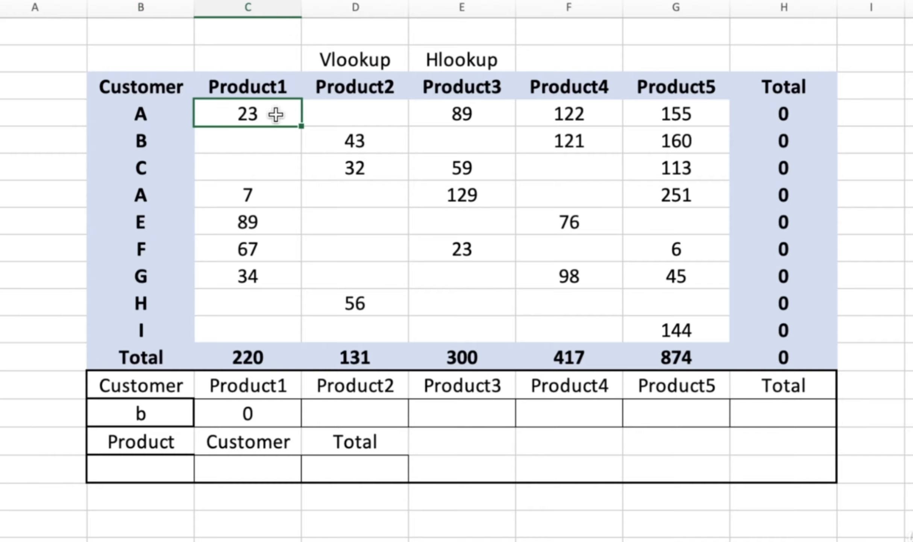
- Set the customer in B15 to a and check which duplicate A row the Product1 lookup returns
left_click(168, 194)
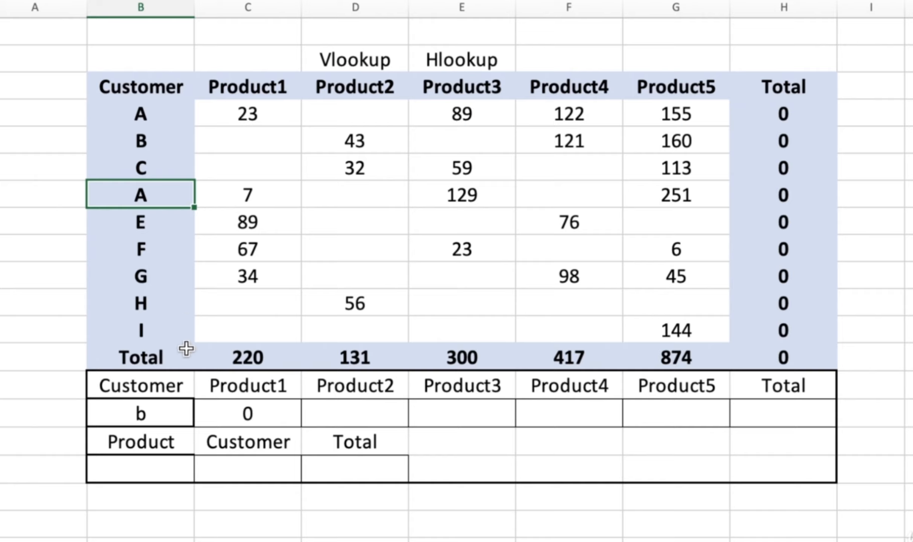
left_click(157, 411)
type("a")
key("Return")
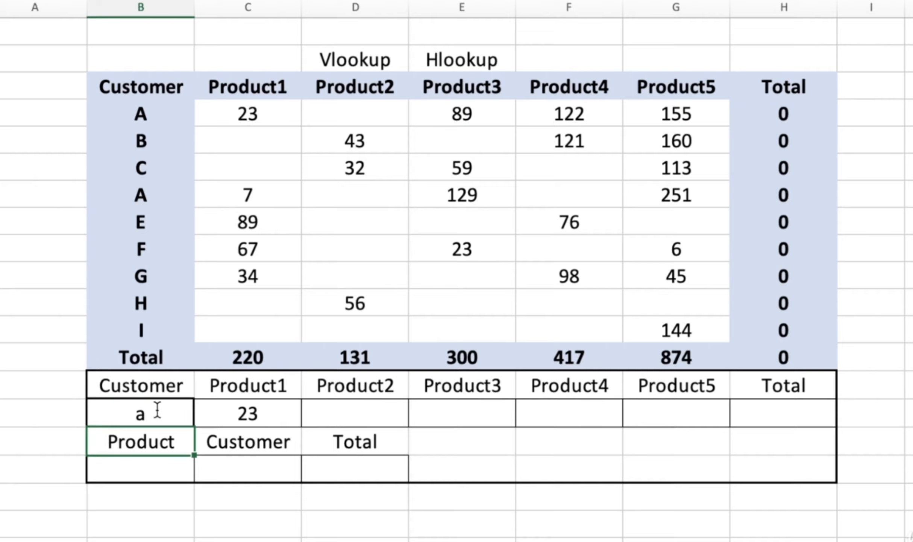
- Extend the XLOOKUP formula in C15 with match mode 0 (exact match) and search mode -1 (search last-to-first)
left_click(245, 413)
double_click(243, 413)
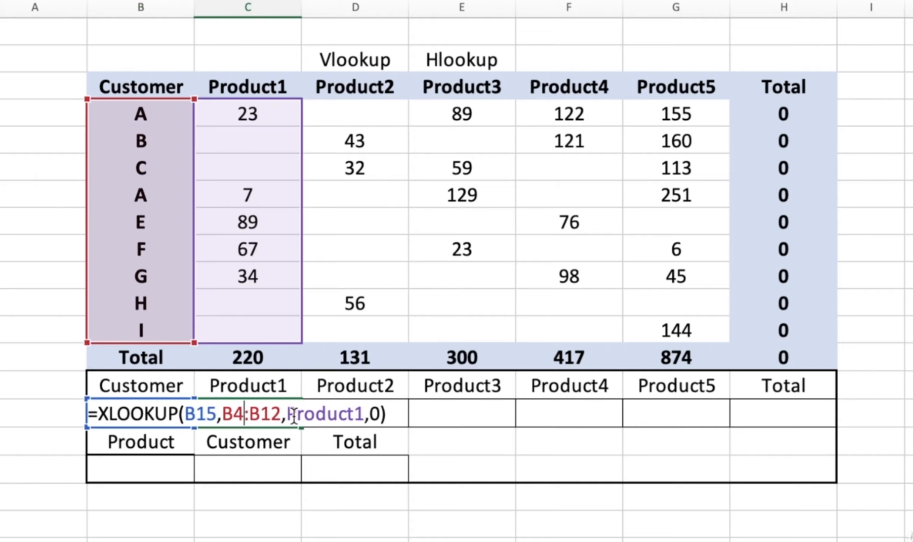
left_click(380, 414)
type(",")
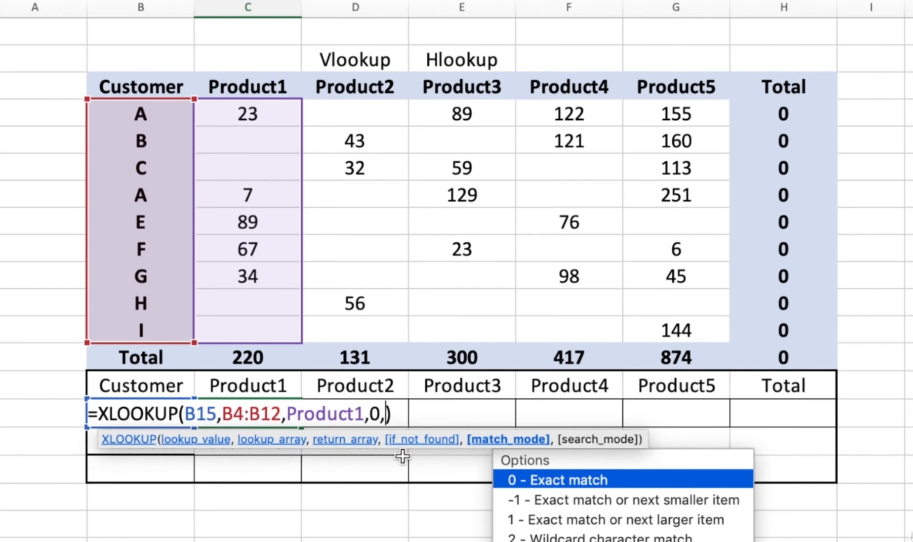
type("0,")
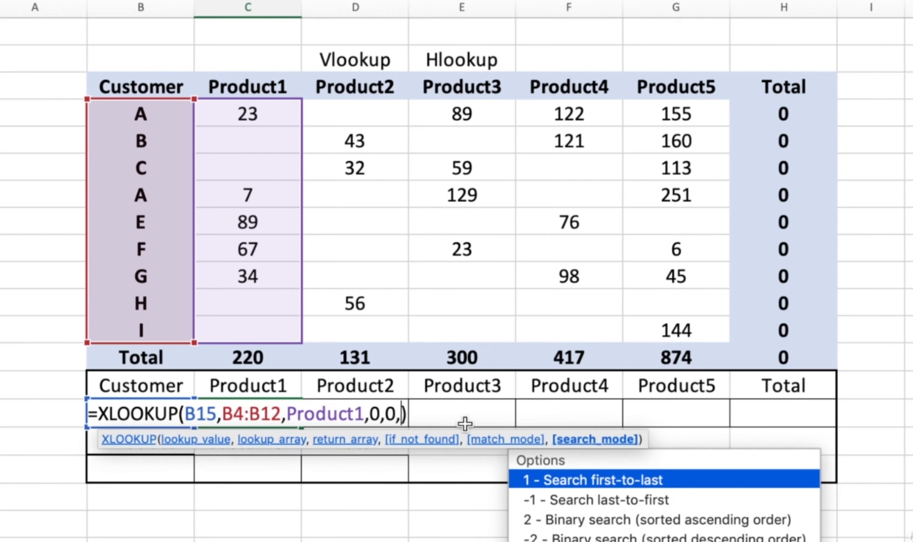
double_click(622, 503)
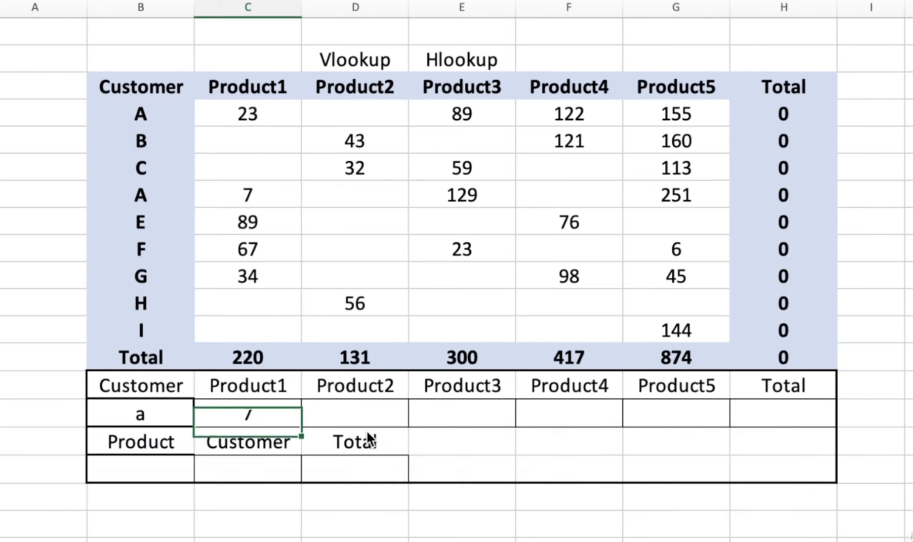
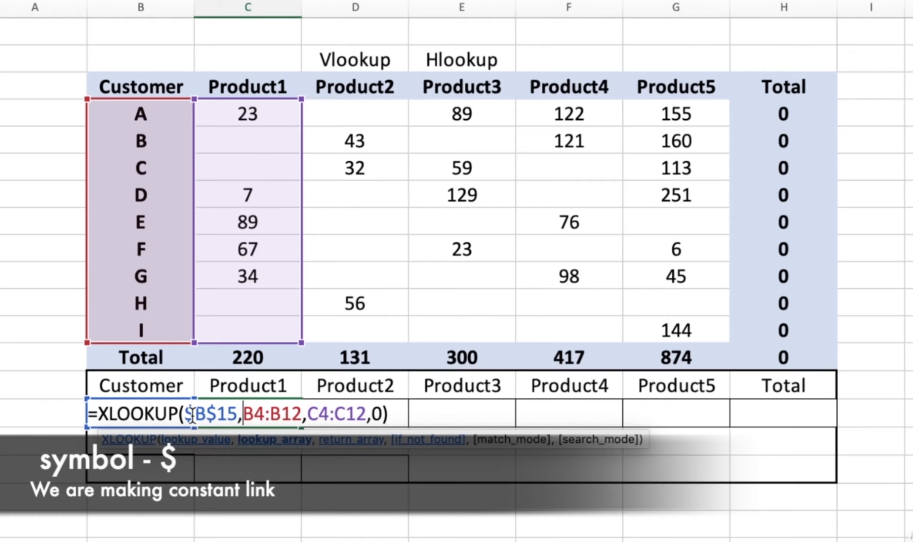
- Make the lookup array in C15's XLOOKUP formula absolute as $B$4:$B$12 and commit the formula
type("$")
key("Right")
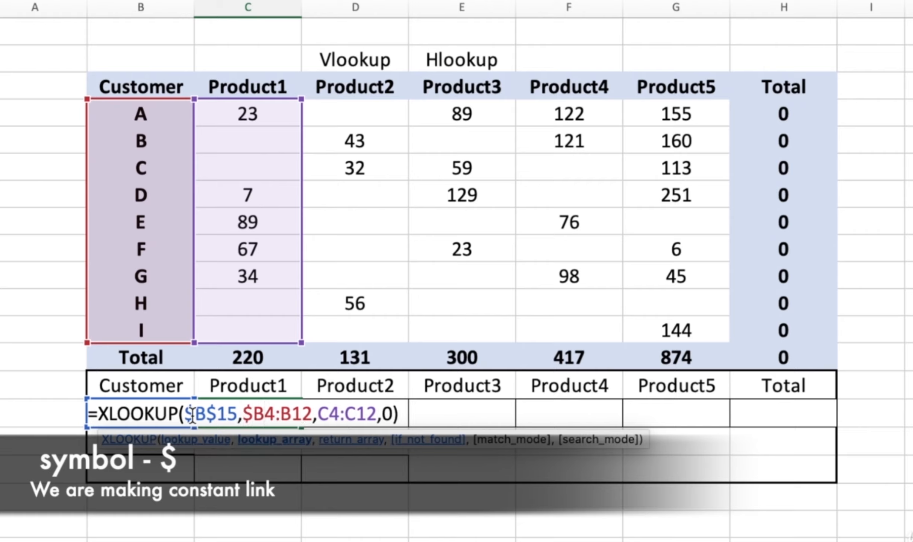
type("$")
key("Right")
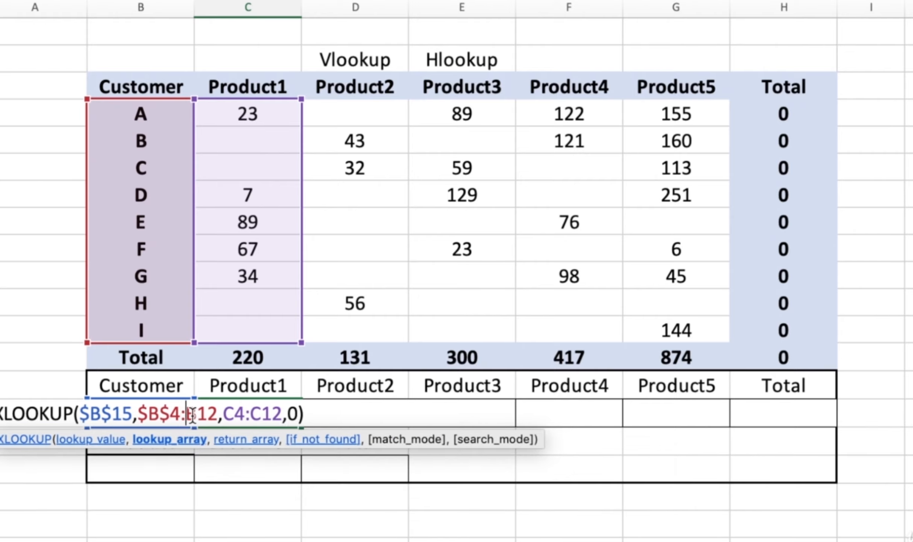
type("$")
key("Right")
type("$")
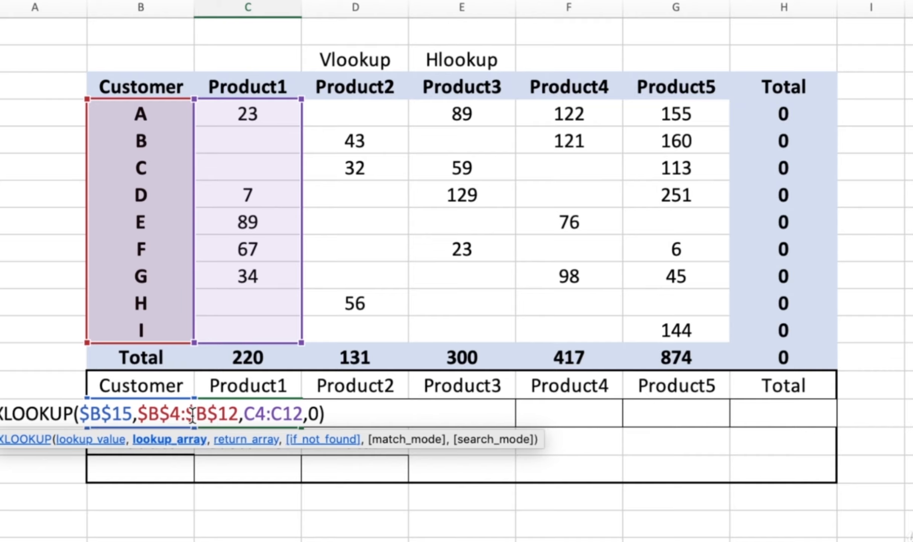
key("Return")
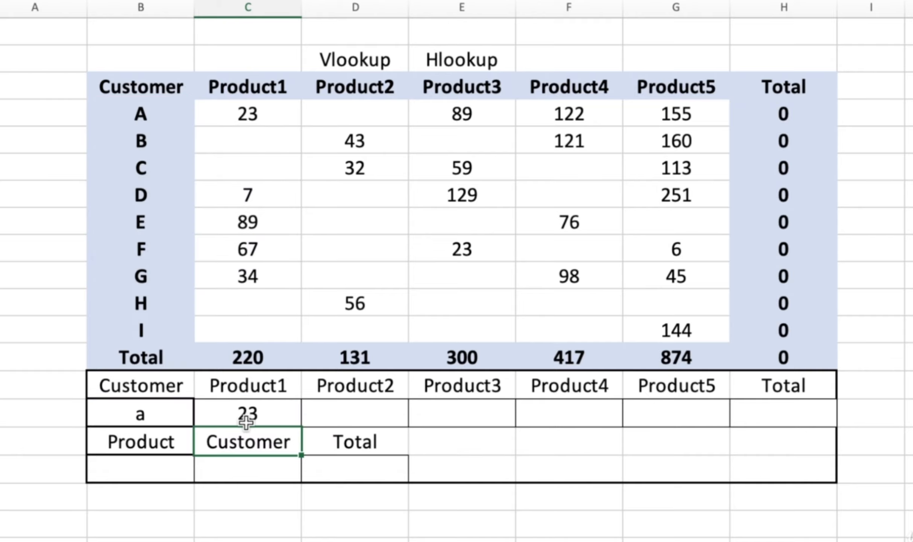
- Fill the XLOOKUP formula from C15 across the customer row to H15
left_click(248, 408)
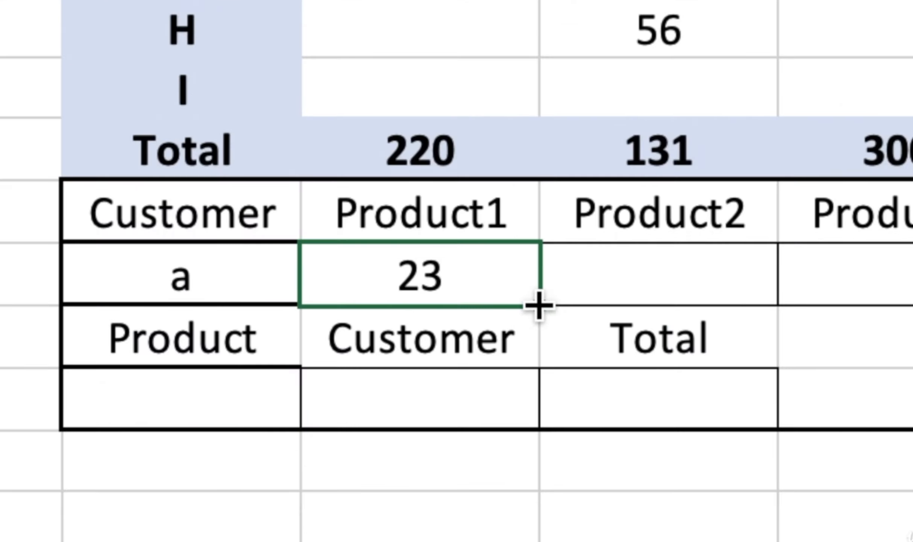
left_click_drag(539, 306, 792, 414)
left_click(790, 457)
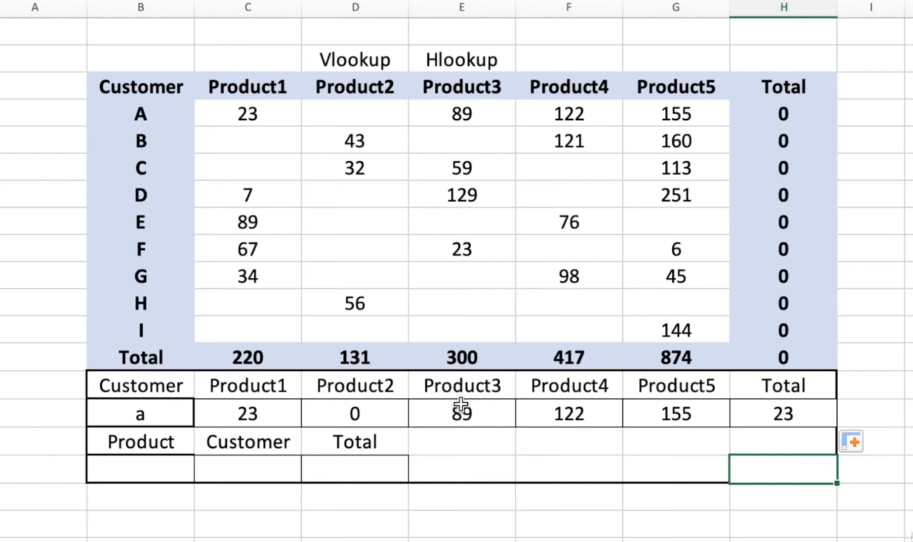
- Test the filled lookups by changing the customer in B15 to b and to c
left_click(132, 408)
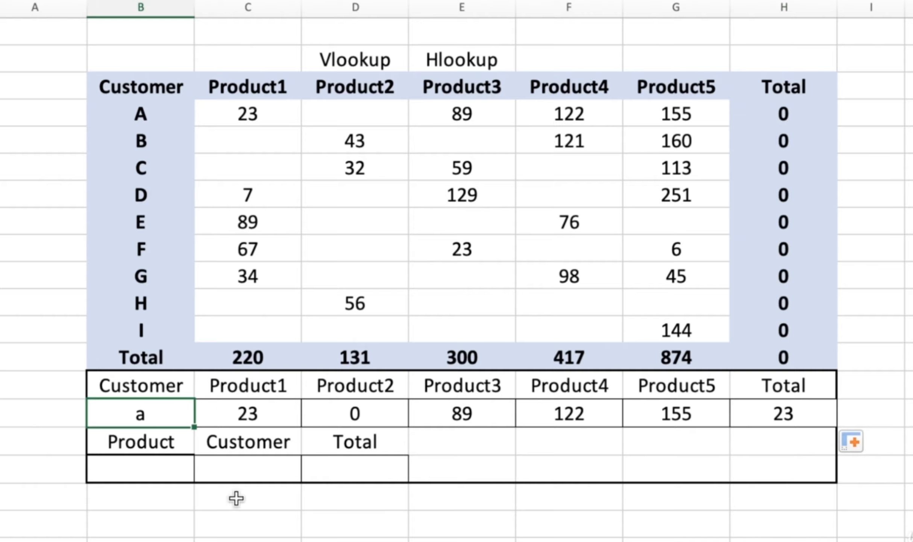
type("b")
key("Return")
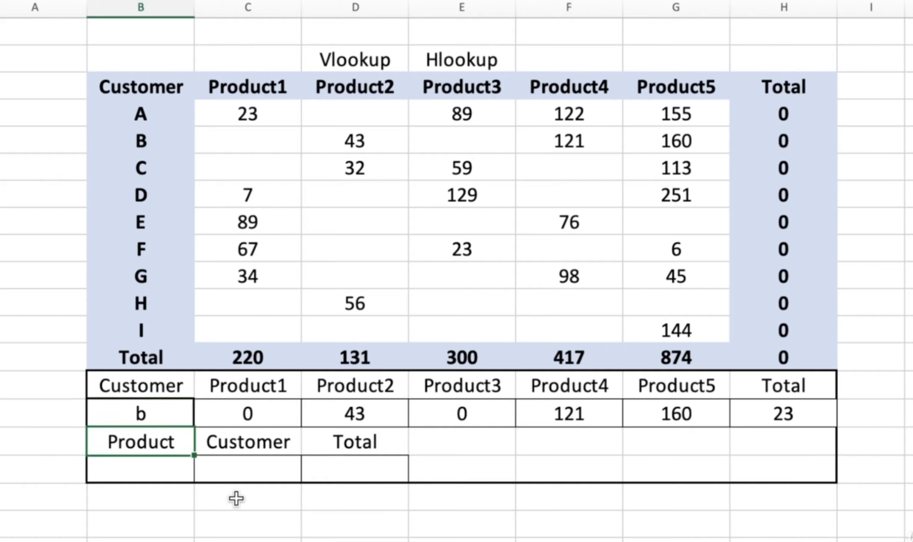
key("Up")
type("c")
key("Return")
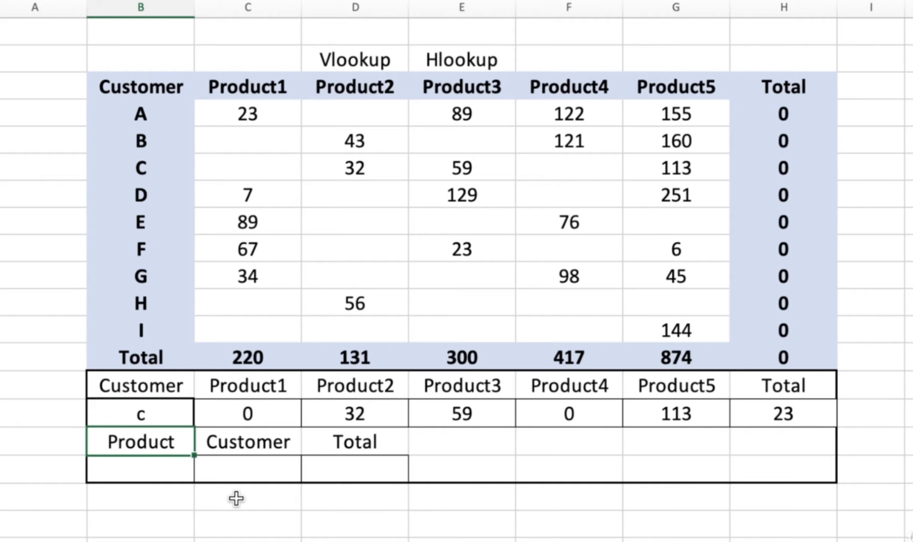
- Try d as the customer in B15, and undo it together with the stray d entered over the Product label in B16
type("d")
key("Return")
key("Up")
key("Up")
type("d")
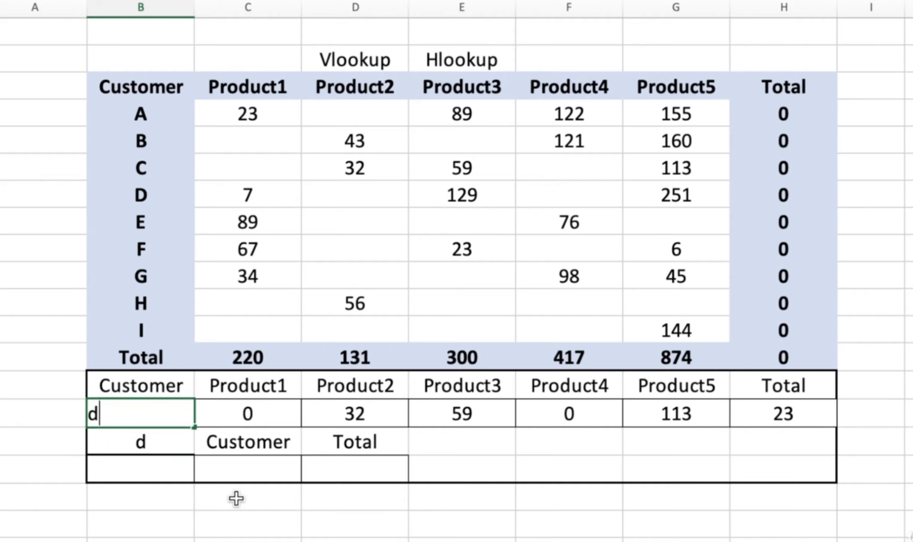
key("Return")
key("ctrl+z")
key("ctrl+z")
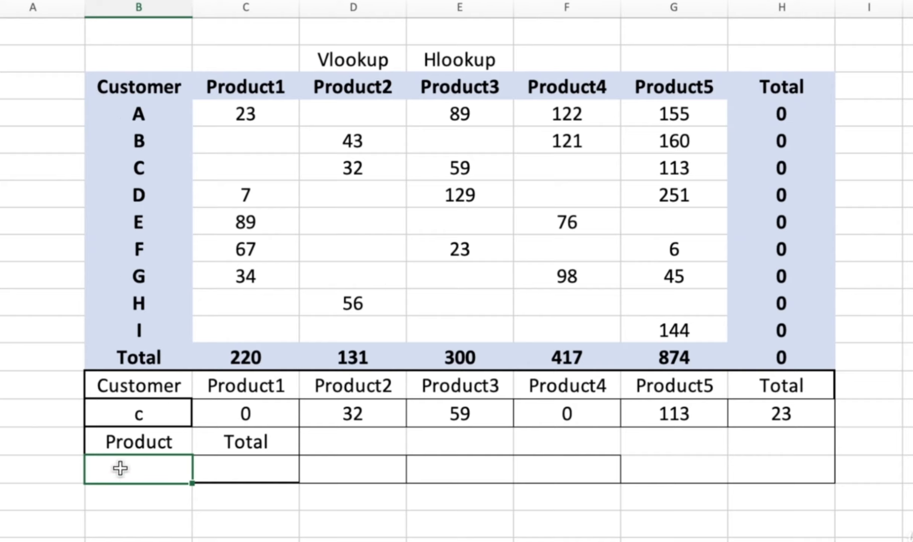
- Clear B17 and enter =XLOOKUP(B17,C3:G3,C13:G13) in C17 to look up a product's total
key("BackSpace")
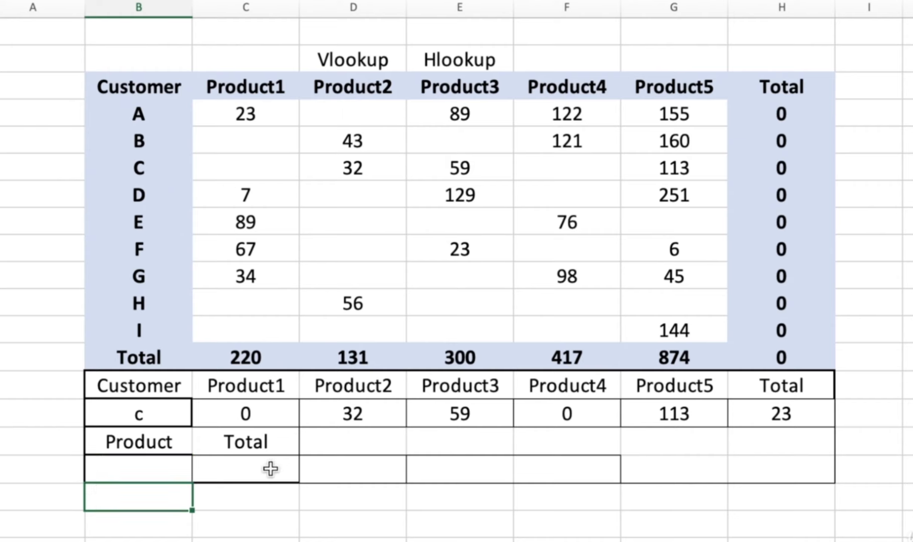
left_click(268, 467)
type("=x")
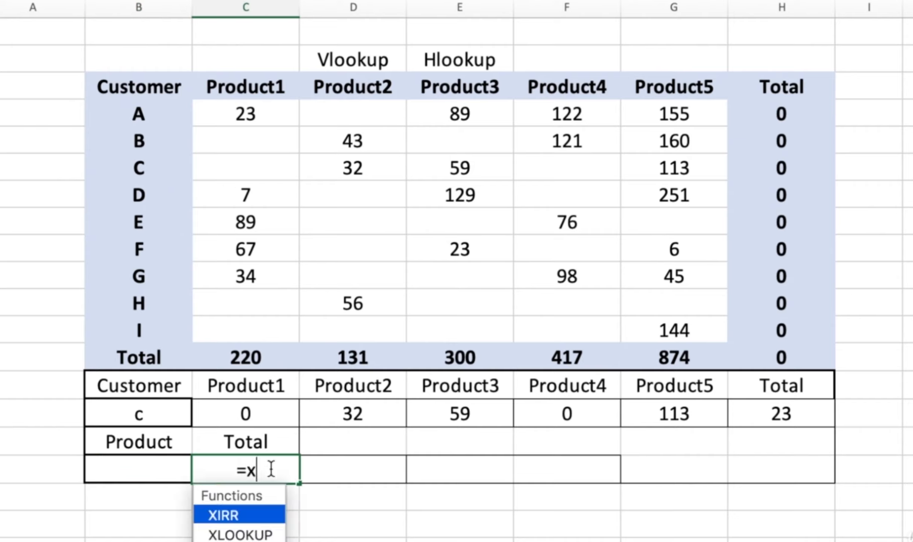
double_click(265, 534)
left_click(141, 473)
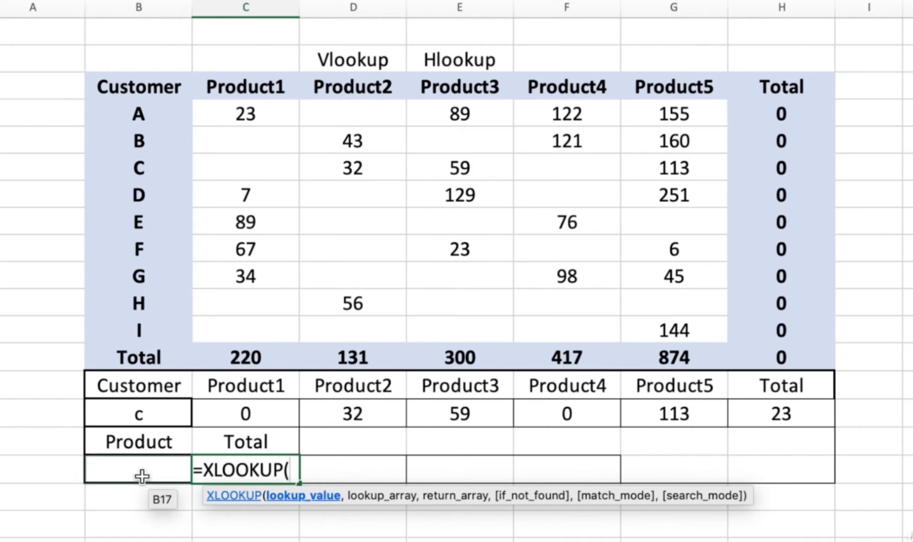
type(",")
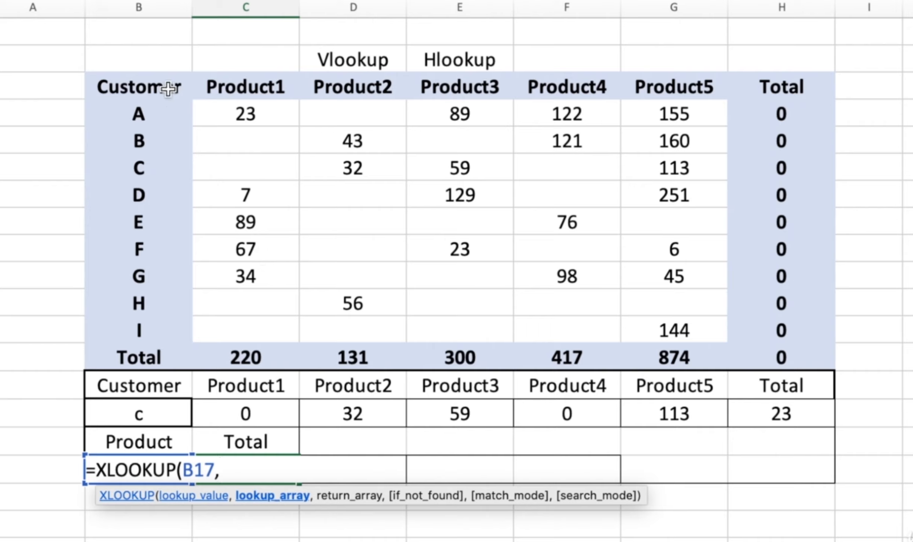
left_click_drag(202, 86, 710, 85)
type(",")
left_click_drag(200, 360, 671, 371)
key("Return")
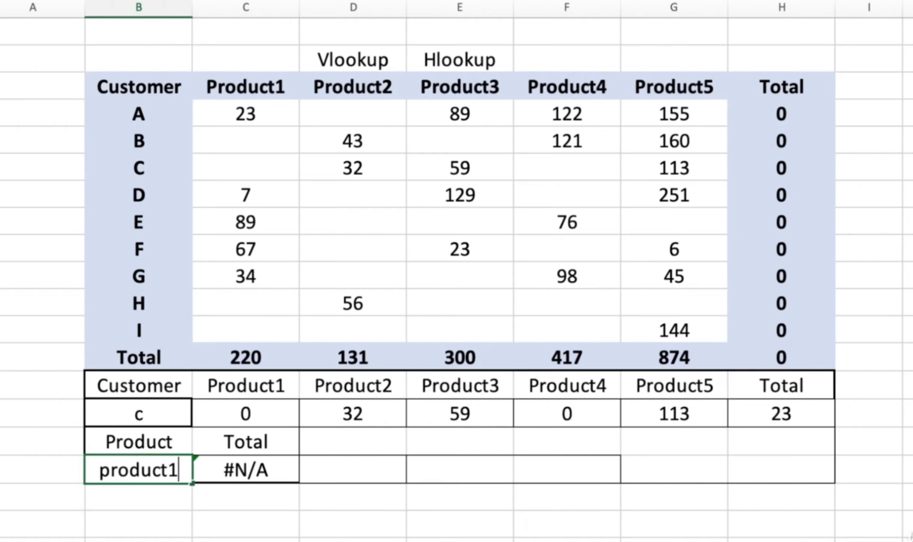
- Enter product1 in B17, and replace it with product5 to test the total lookup
key("Return")
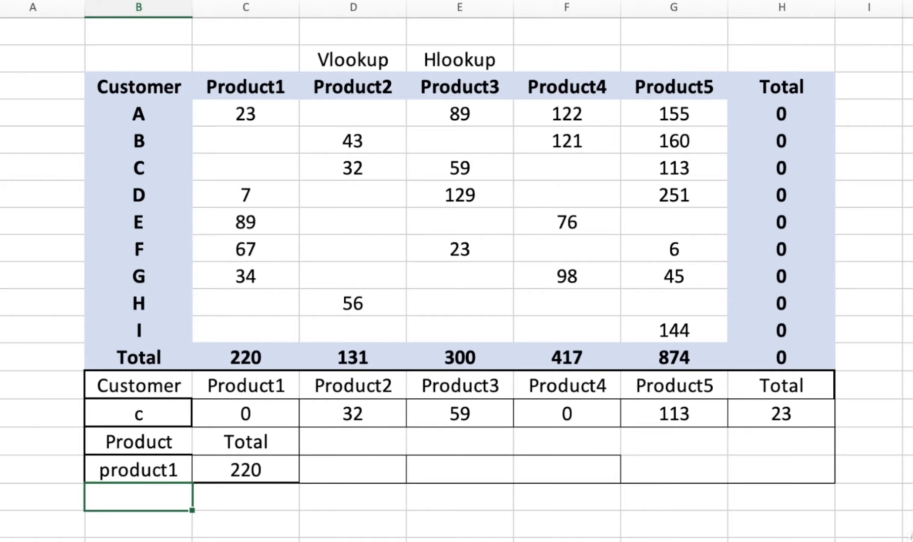
double_click(183, 468)
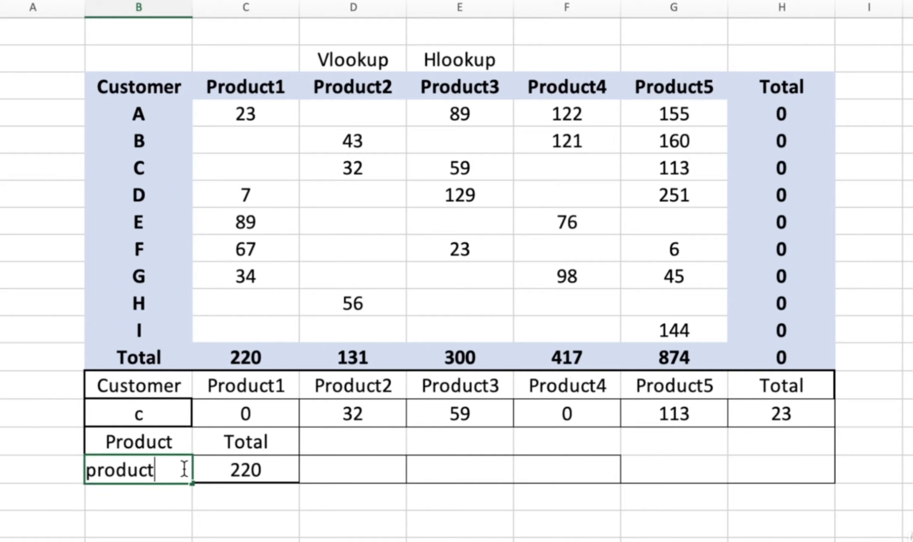
key("Return")
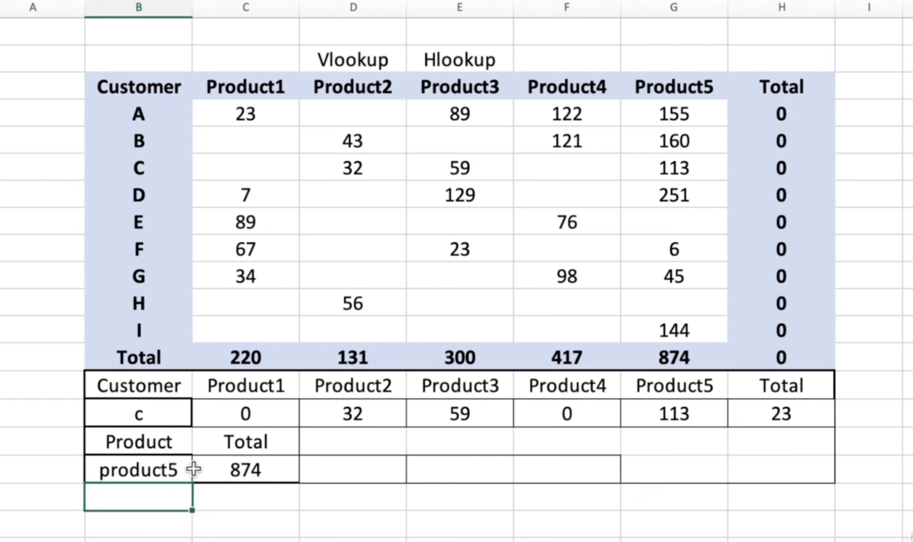
- Examine the lookup and return ranges of the XLOOKUP formula in C17
left_click(240, 470)
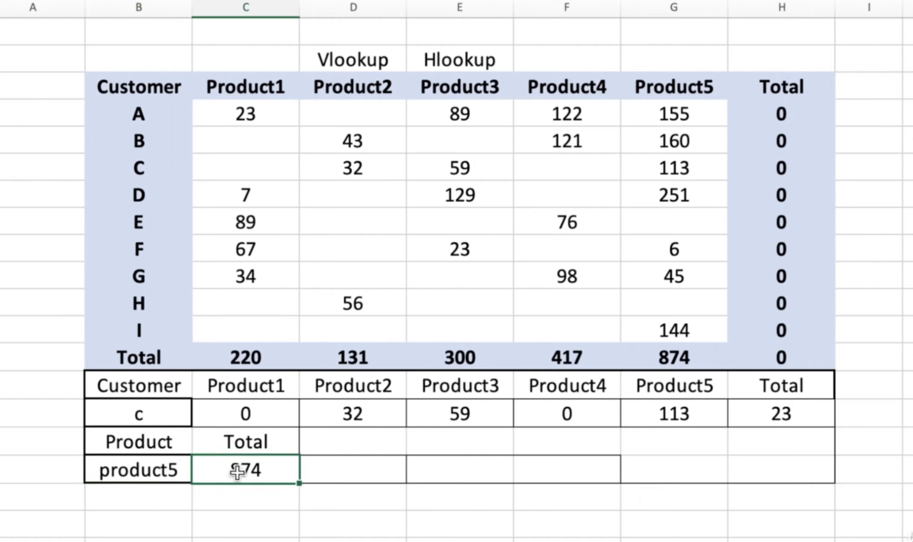
double_click(250, 470)
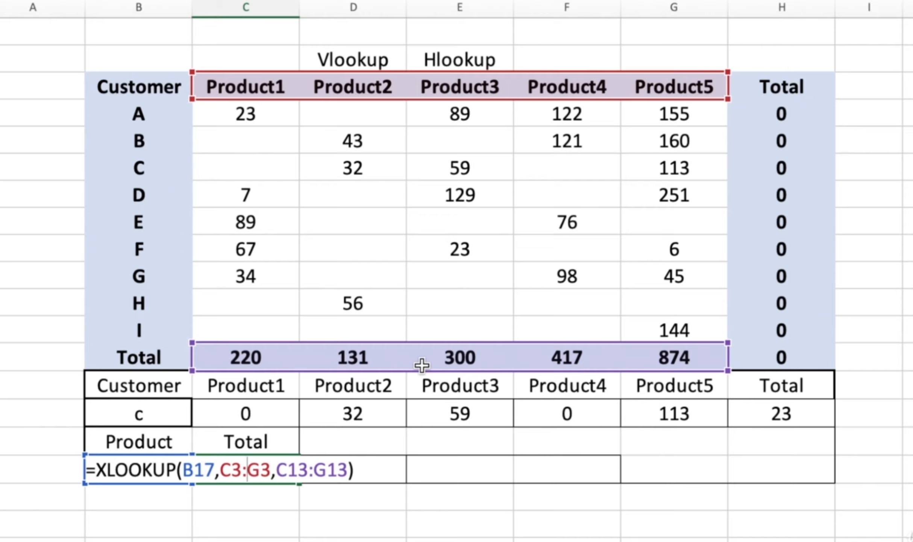
key("Return")
- Fill C17's formula down to C19 and replace the return array in C18 with C5:G5
left_click(295, 465)
left_click_drag(300, 490, 304, 538)
double_click(273, 500)
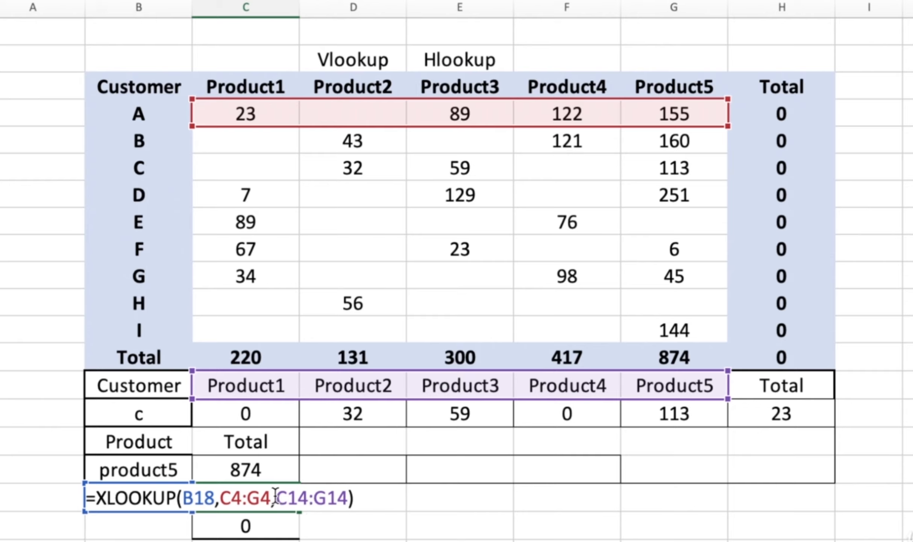
left_click_drag(275, 498, 348, 497)
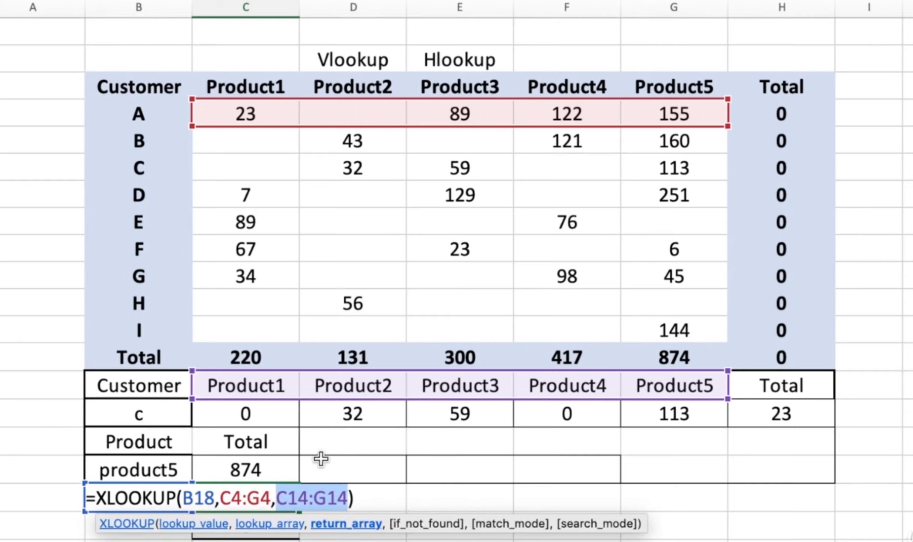
key("BackSpace")
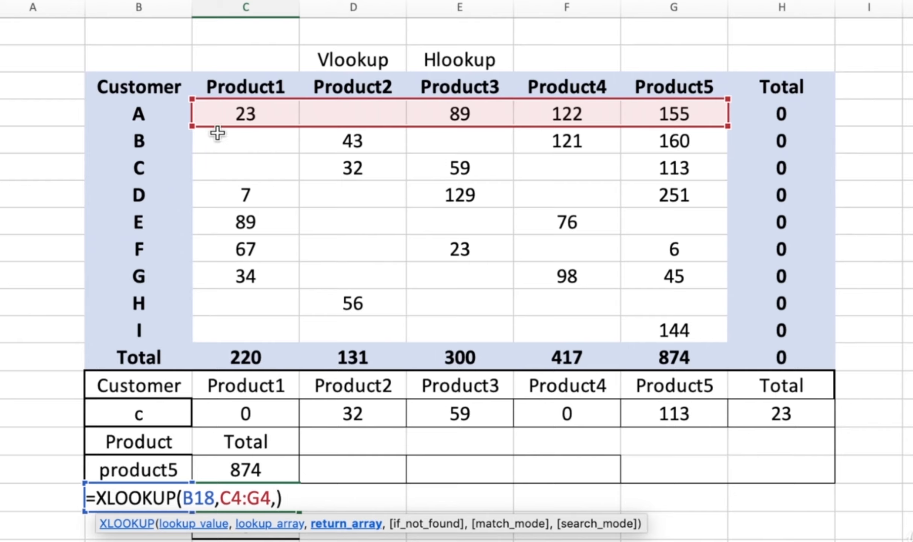
left_click_drag(208, 140, 651, 138)
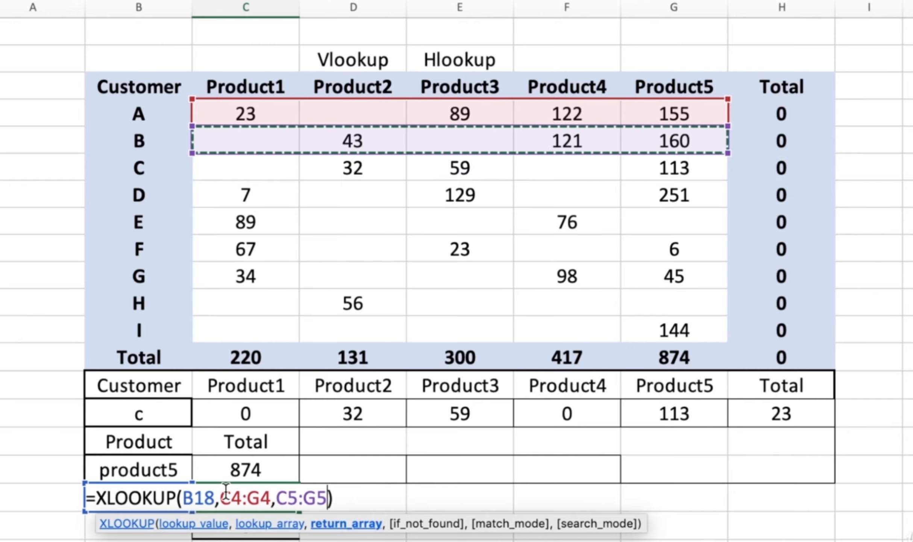
left_click_drag(221, 498, 265, 499)
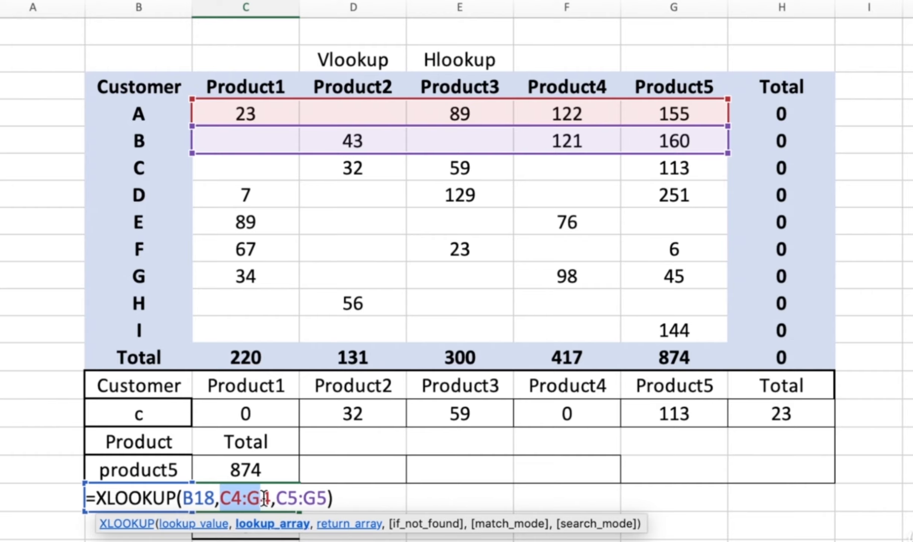
key("Return")
- Fill the XLOOKUP formula from C17 down again, past C22
left_click(260, 466)
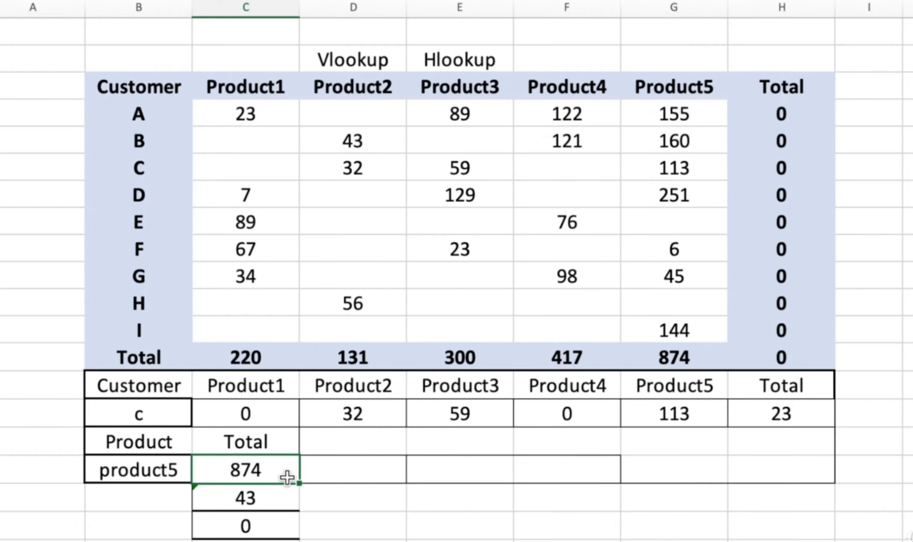
left_click_drag(301, 482, 301, 540)
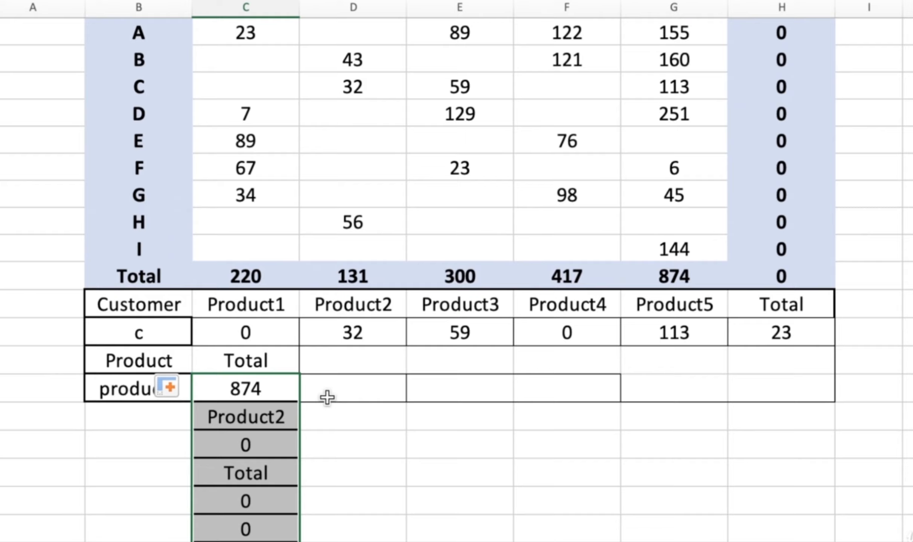
- Examine the lookup value, lookup array and return array references in C18's filled XLOOKUP formula, compared with C17
double_click(261, 419)
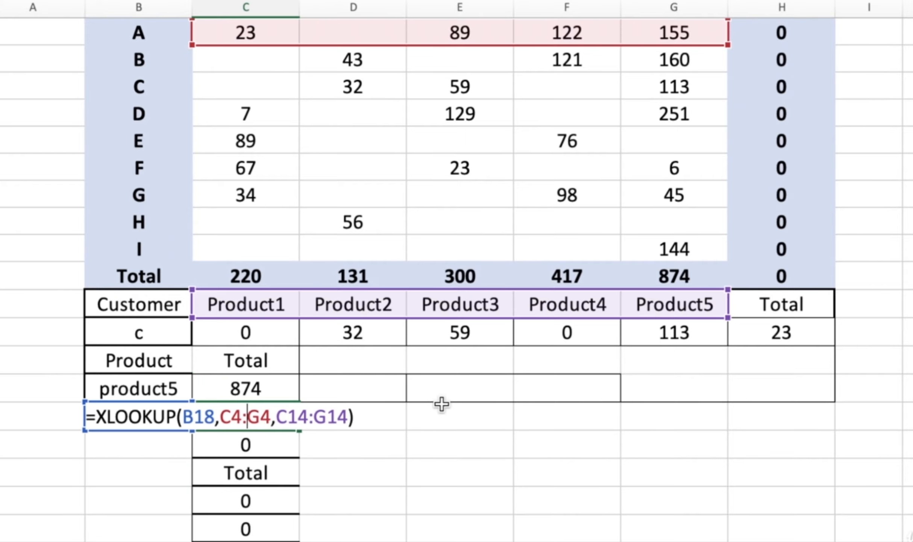
scroll(440, 406, "up", 3)
scroll(440, 405, "left", 1)
scroll(442, 404, "left", 1)
left_click_drag(297, 493, 424, 526)
key("Return")
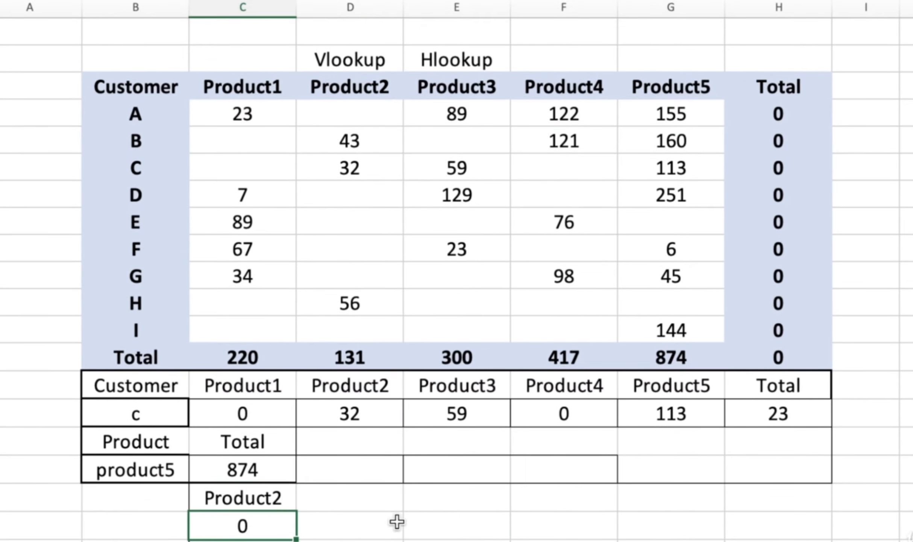
double_click(250, 495)
scroll(448, 236, "up", 1)
scroll(447, 236, "down", 1)
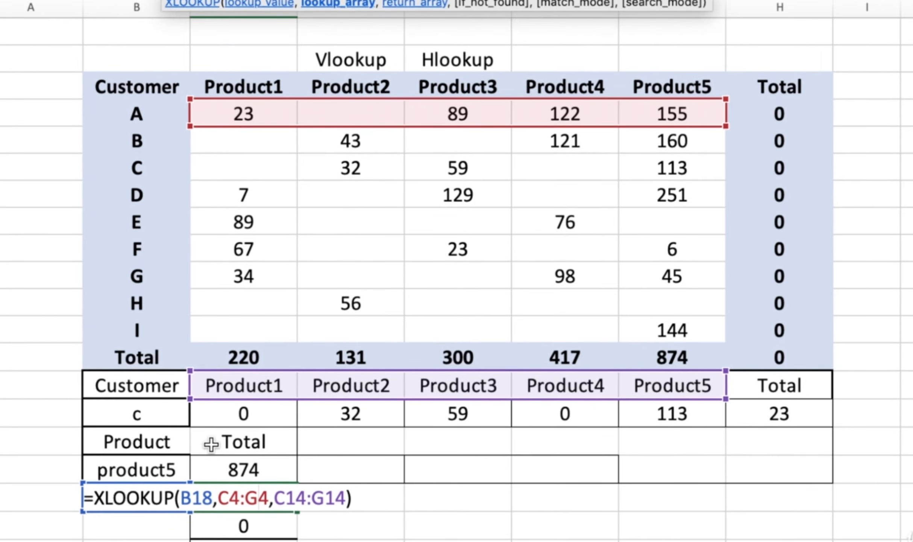
key("Return")
left_click(252, 470)
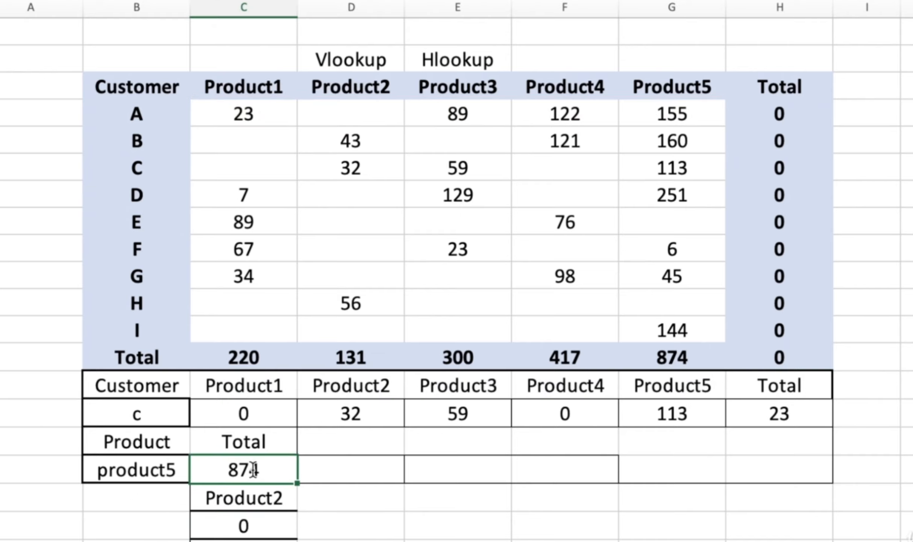
key("Down")
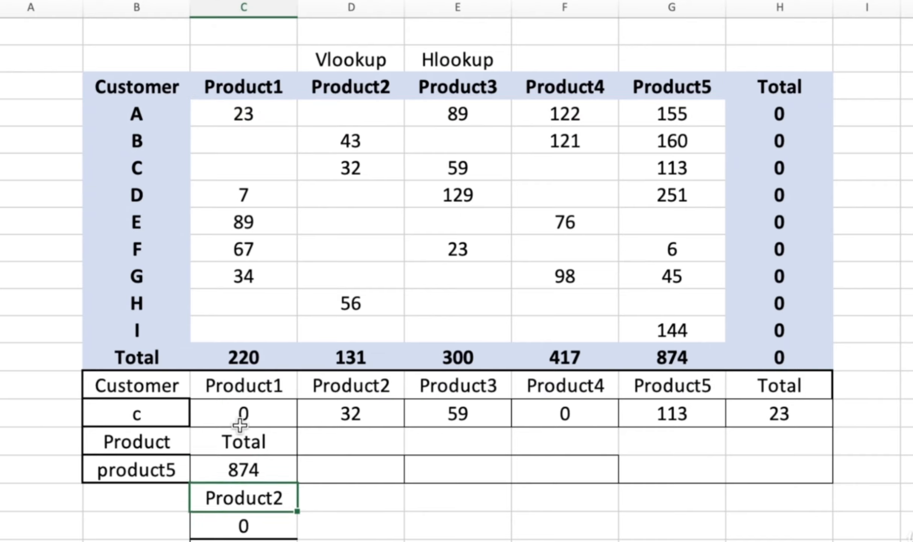
- Make the lookup value and lookup array in C17's XLOOKUP formula absolute as $B$17 and $C$3:$G$3
double_click(238, 475)
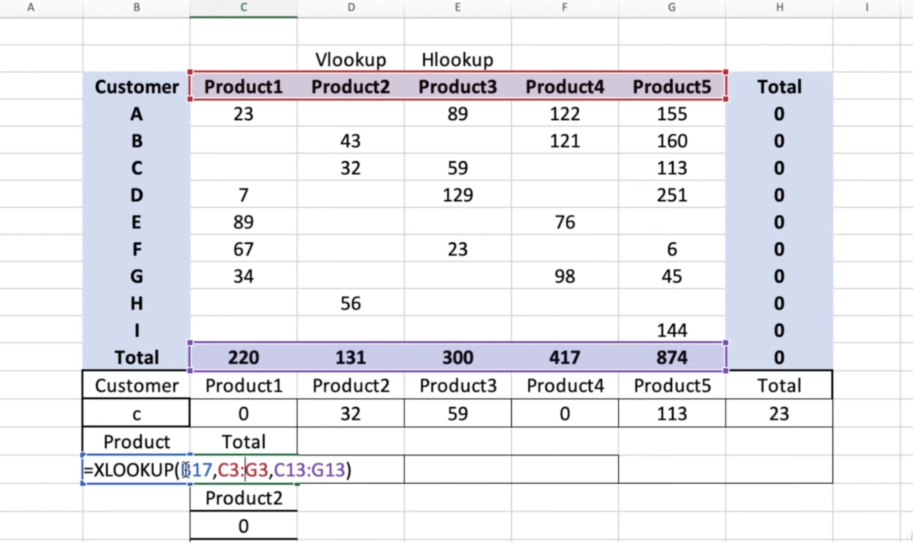
left_click(184, 469)
type("$B")
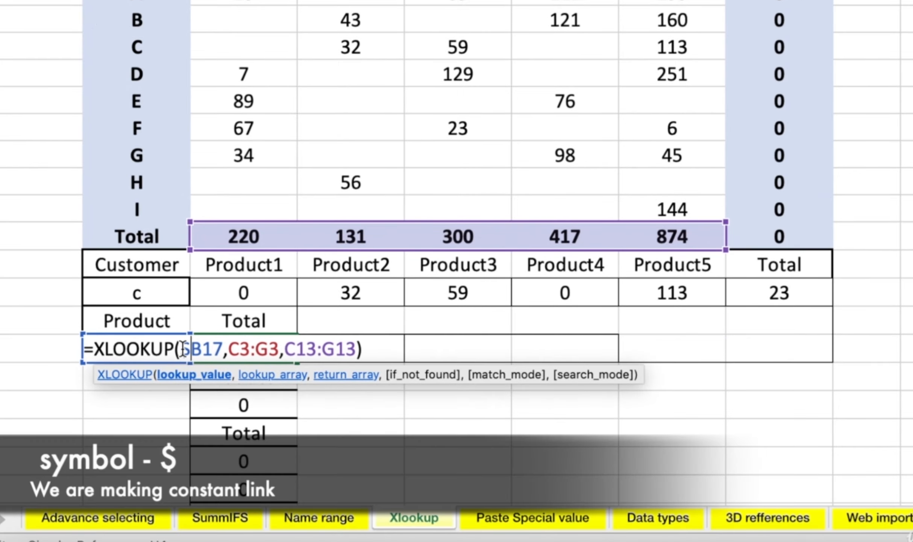
type("$")
key("Right")
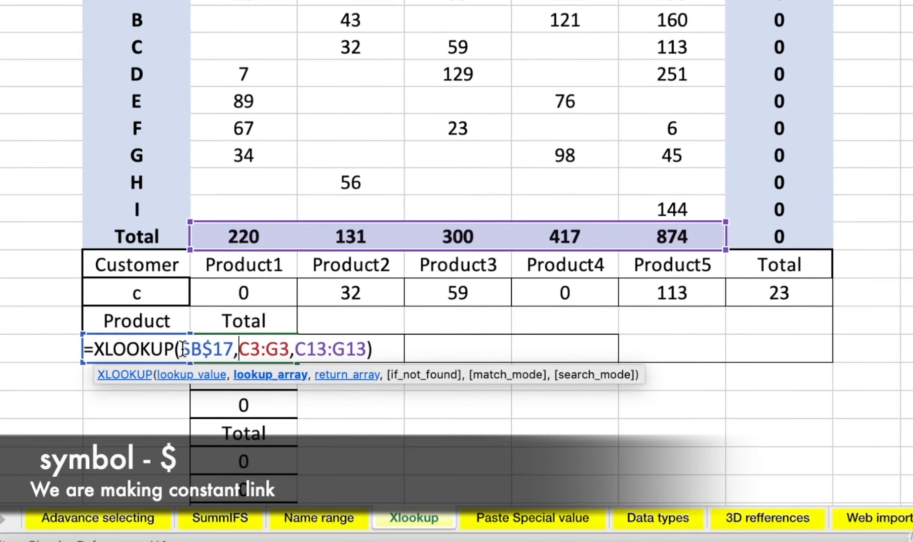
type("$B")
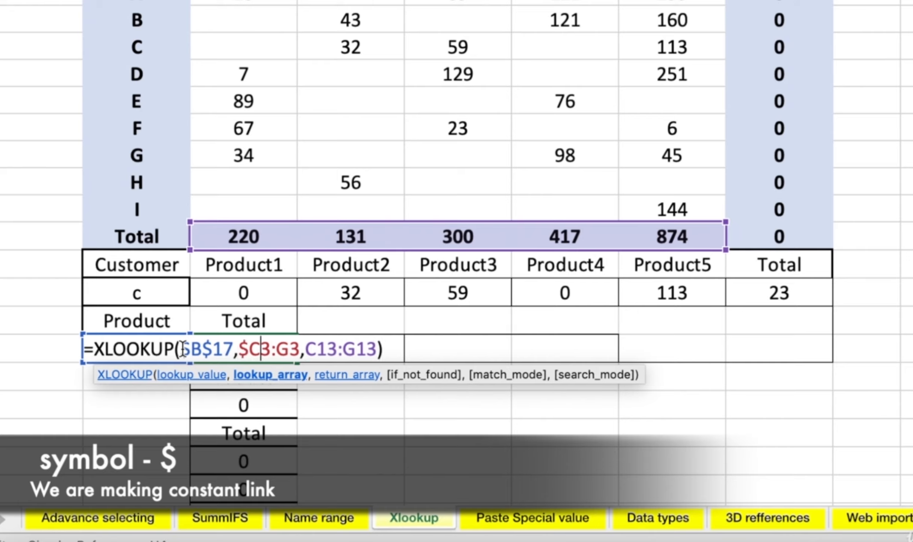
type("$")
key("Right")
type("$")
key("Right")
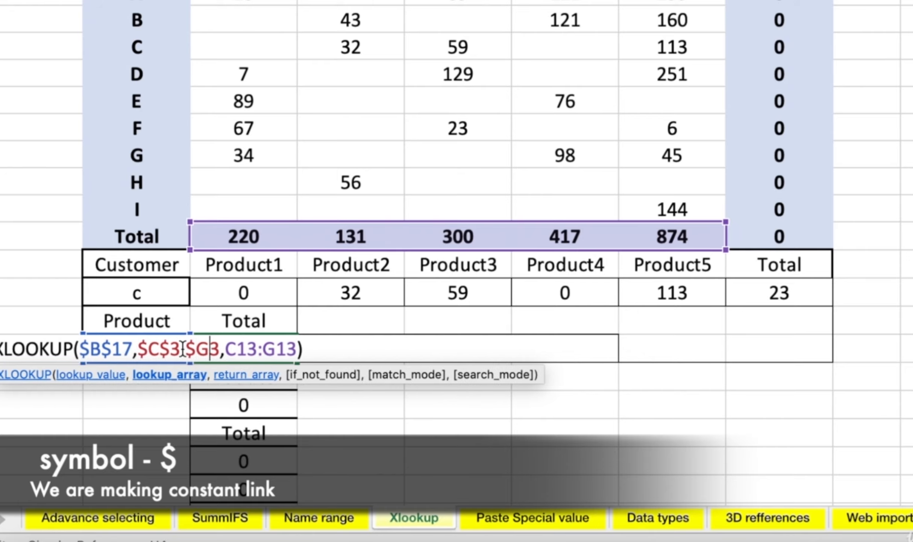
type("$")
key("Return")
- Fill C17's updated XLOOKUP formula down the column and examine the references in C18
left_click(261, 346)
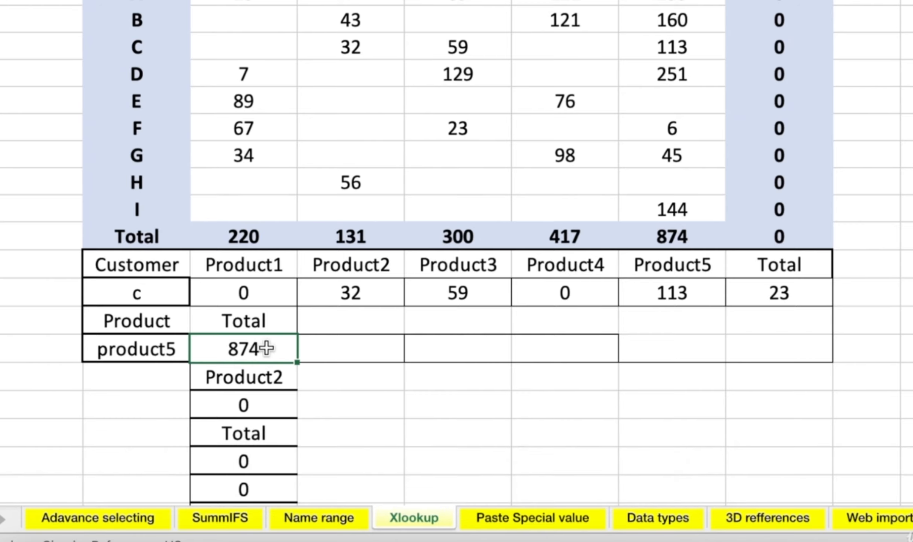
left_click_drag(298, 366, 277, 523)
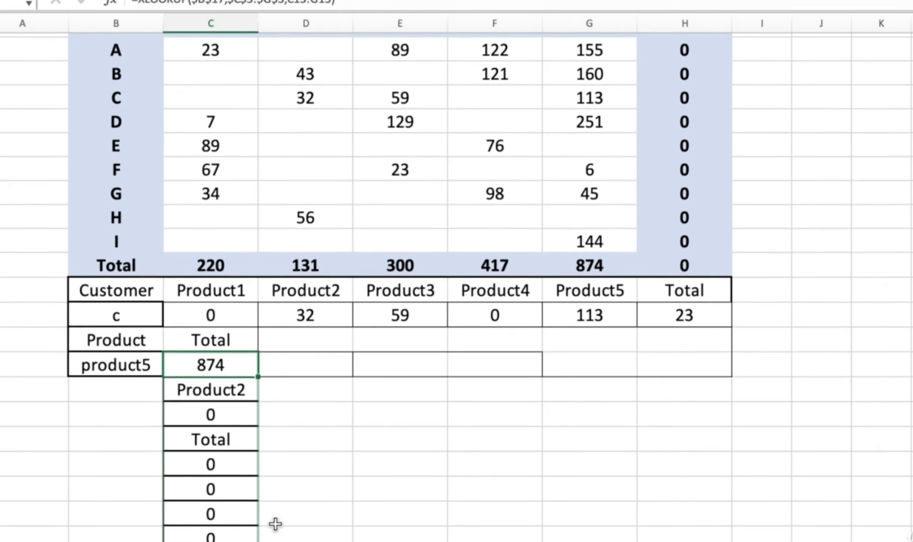
scroll(214, 441, "up", 3)
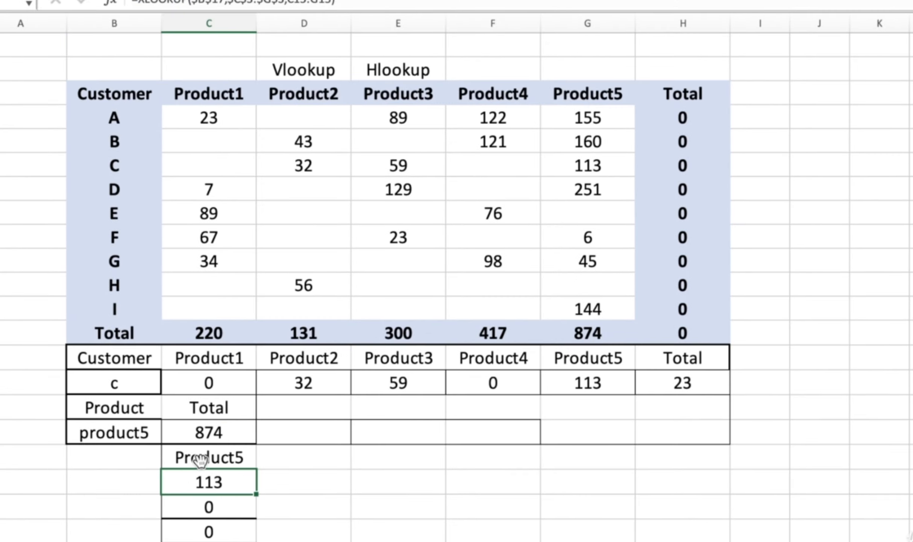
double_click(200, 459)
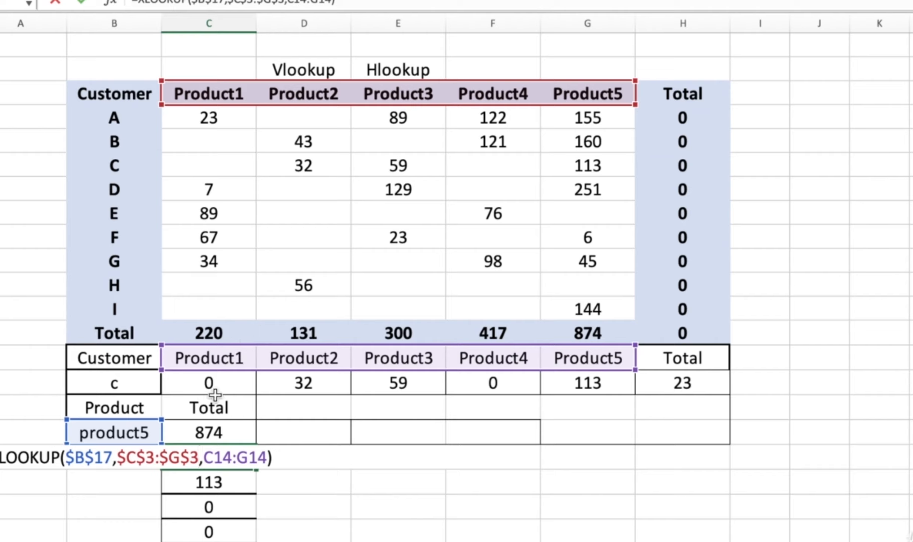
key("Return")
left_click(213, 458)
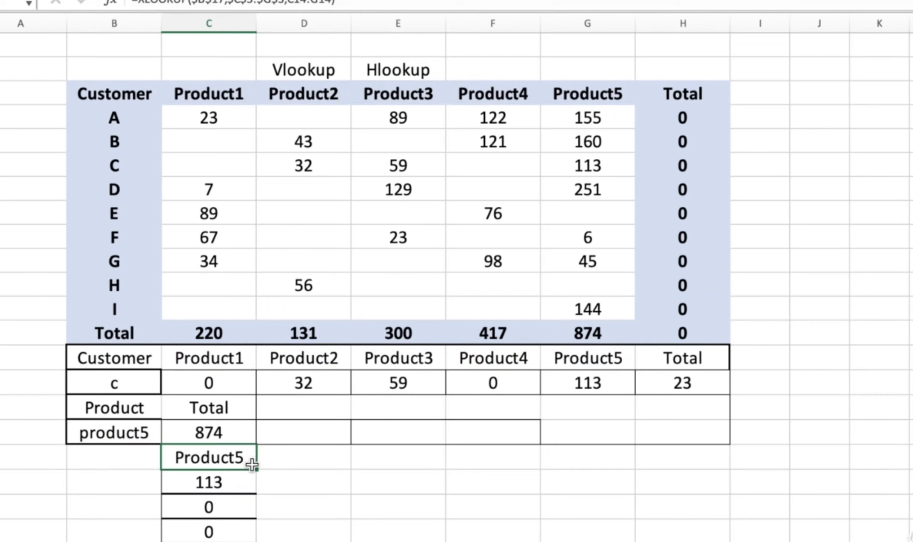
- Clear the filled XLOOKUP formulas in column C below C17
left_click(98, 457)
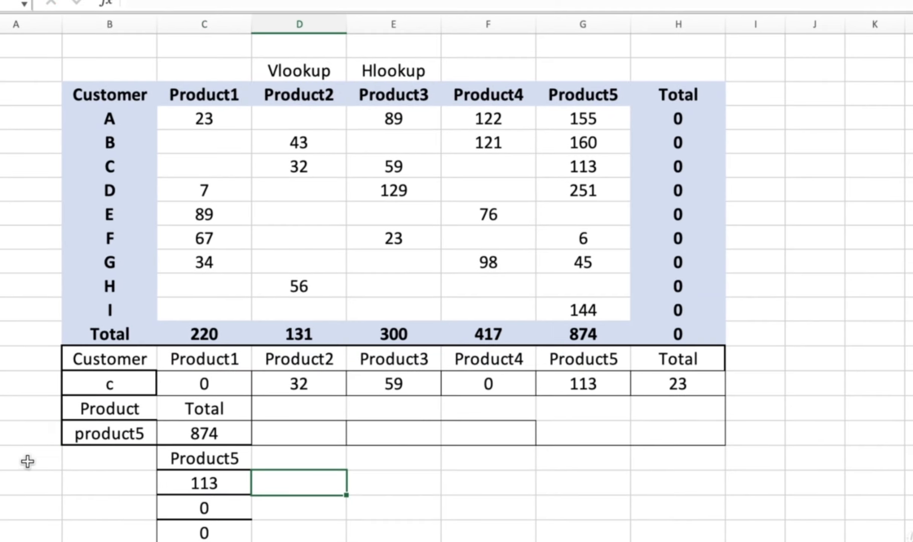
left_click_drag(0, 458, 165, 318)
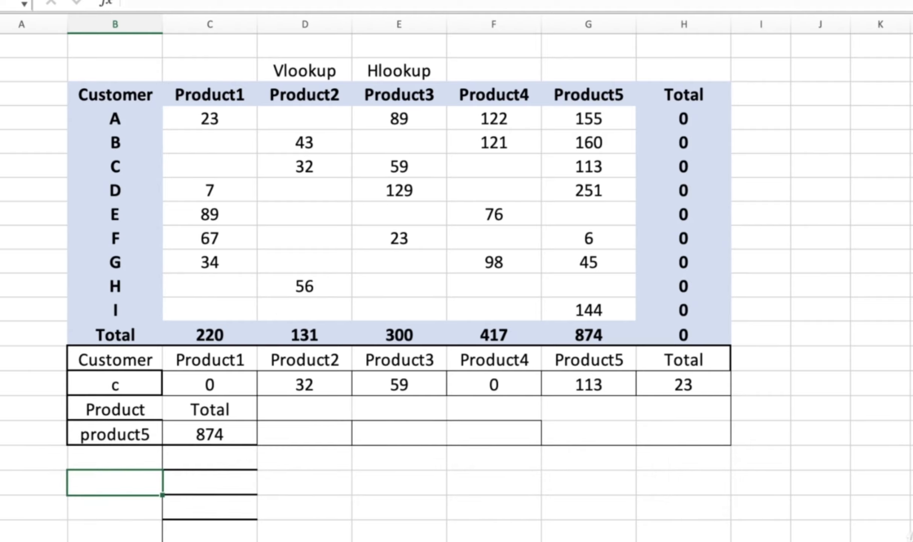
left_click_drag(89, 95, 682, 343)
left_click(524, 482)
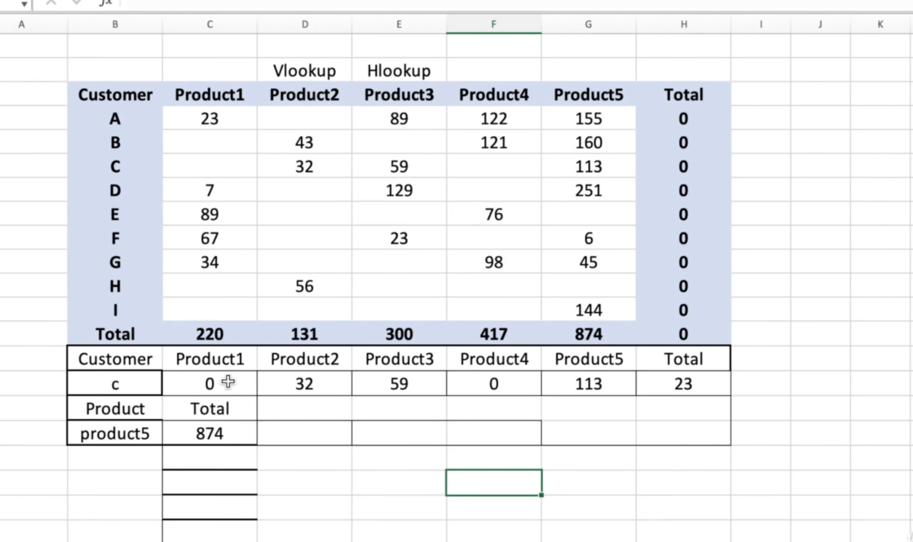
- Start a new XLOOKUP formula in C15 with lookup value B15, lookup array B4:B12 and the named range Product1 as return array
left_click(212, 383)
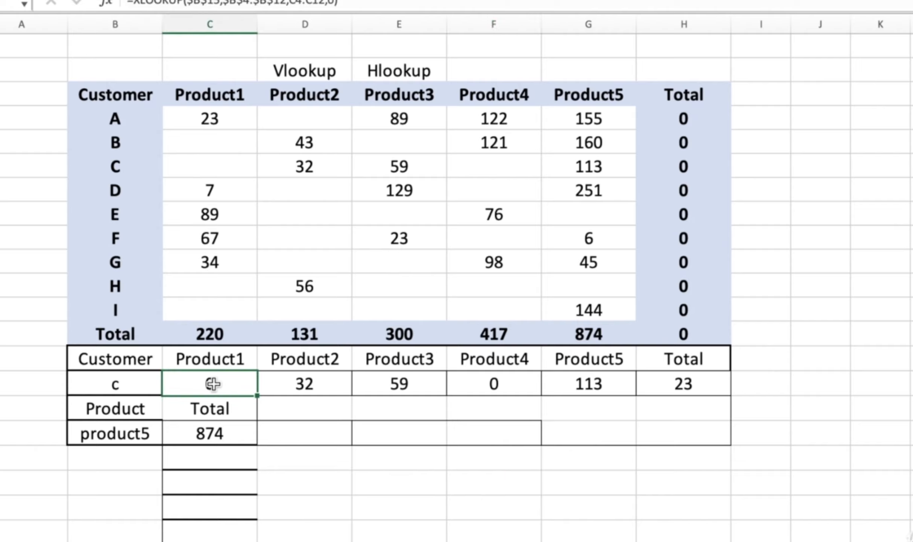
type("=")
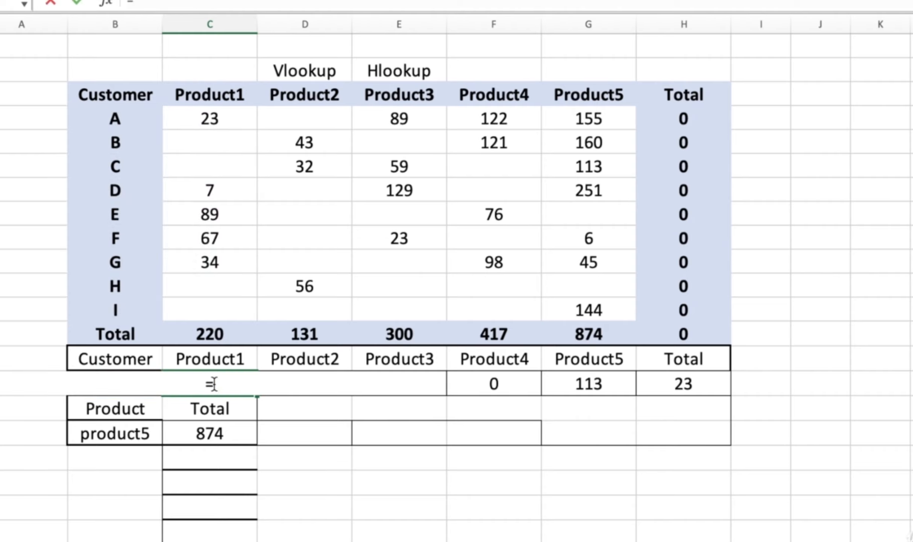
type("x")
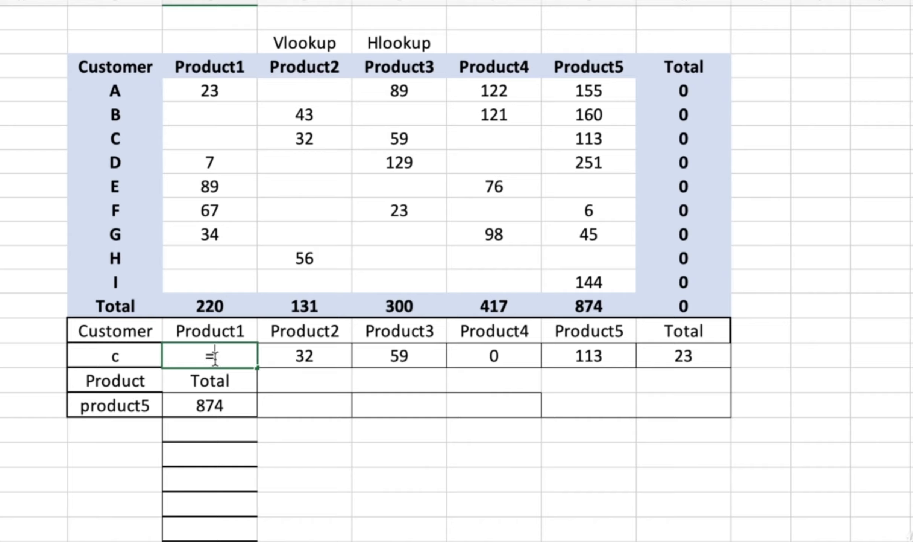
type("x")
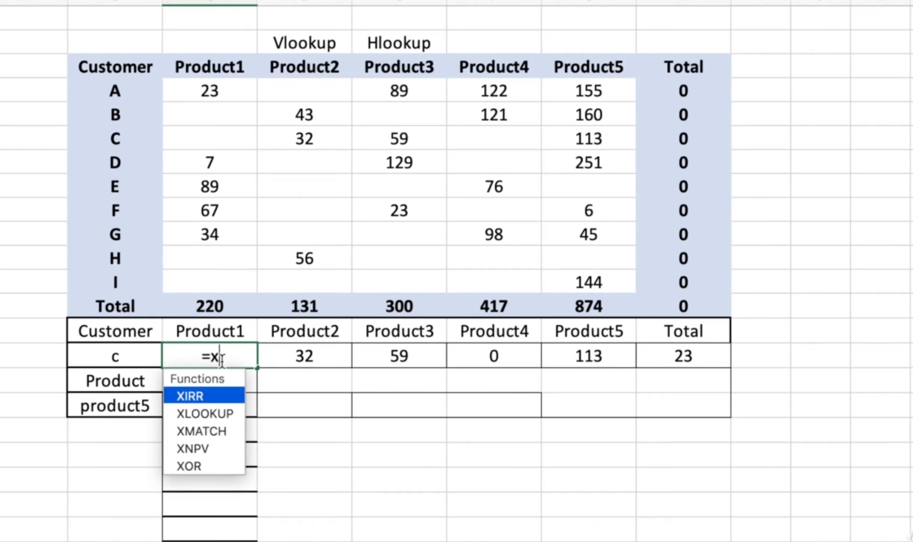
type("l")
double_click(209, 395)
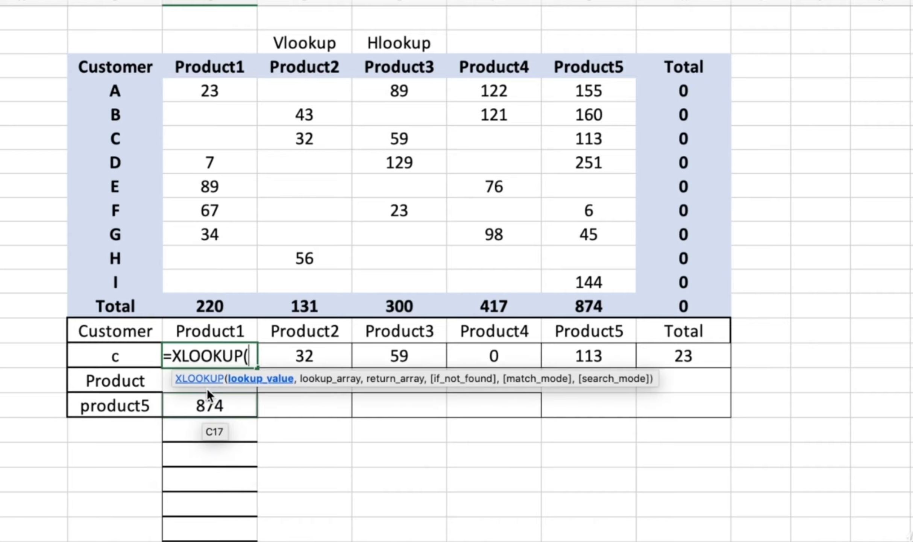
left_click(128, 353)
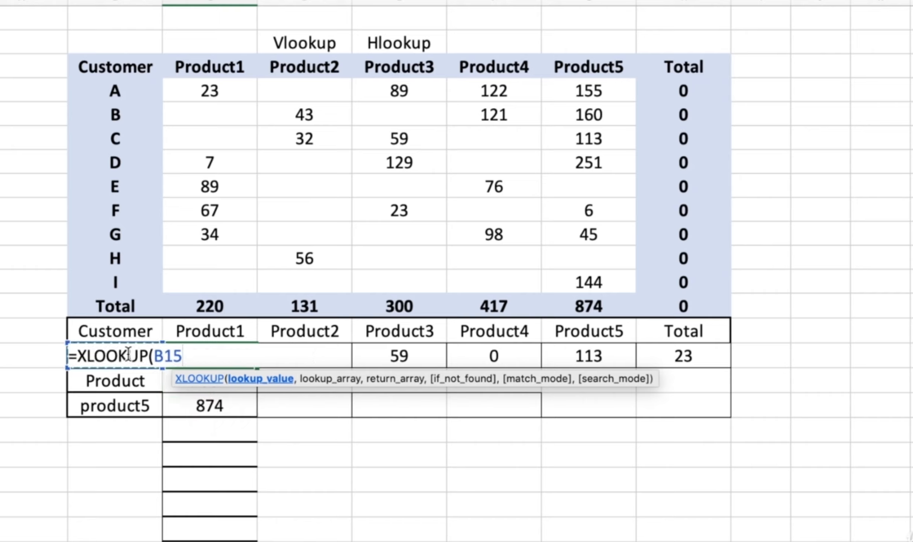
type(",")
left_click_drag(116, 82, 125, 277)
type(",")
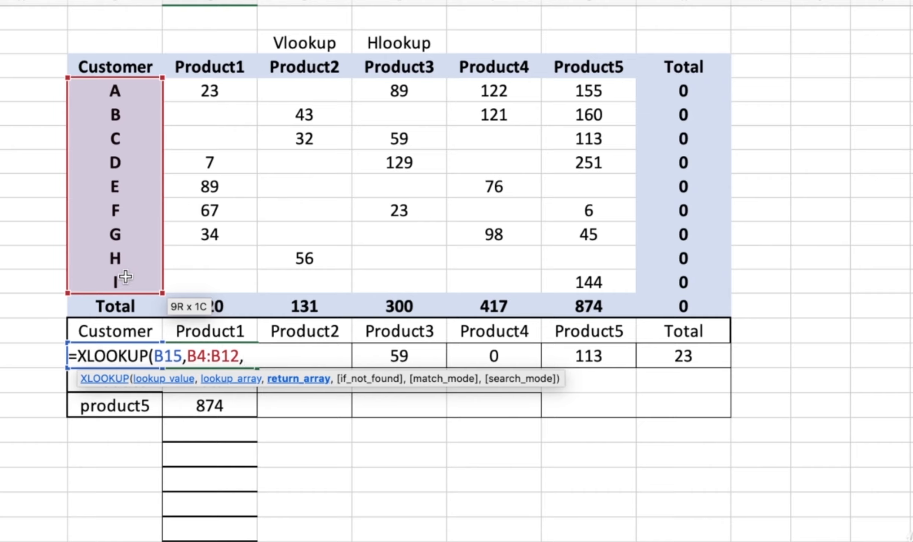
type("pr")
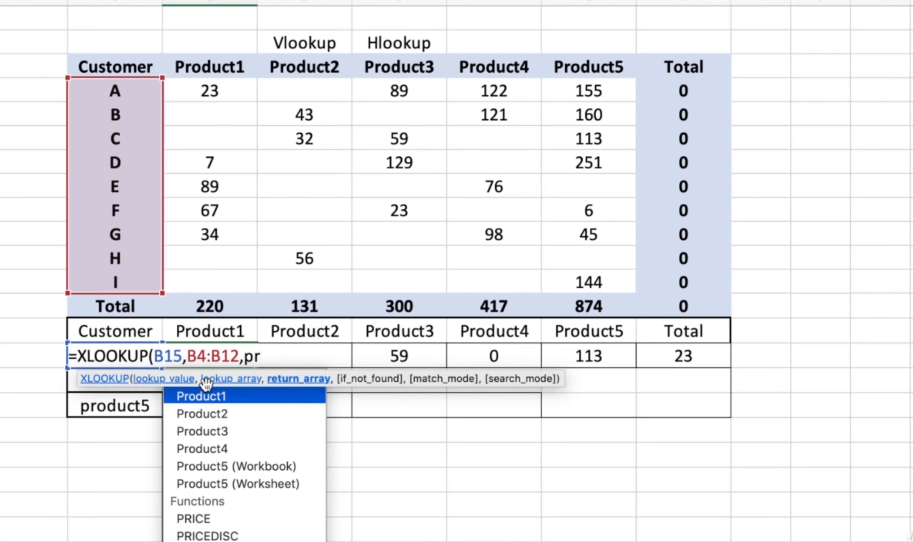
double_click(213, 398)
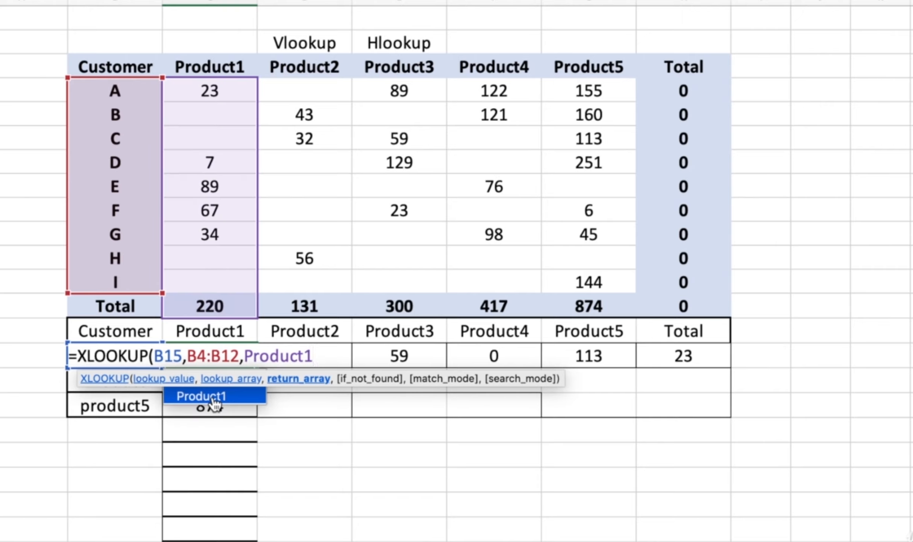
- Try the named ranges Product2 and Product3 as the return array in C15's formula and switch it back to Product1
key("BackSpace")
type("2")
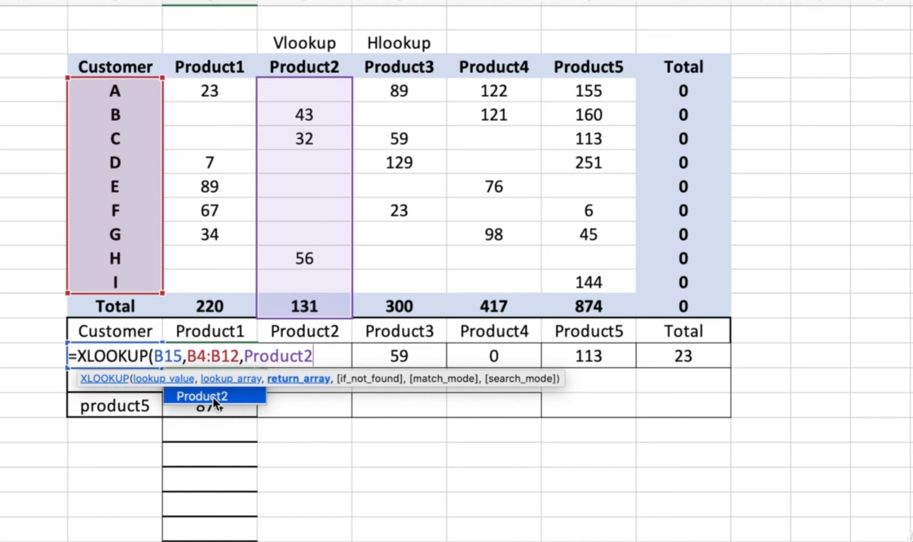
key("BackSpace")
type("3")
key("BackSpace")
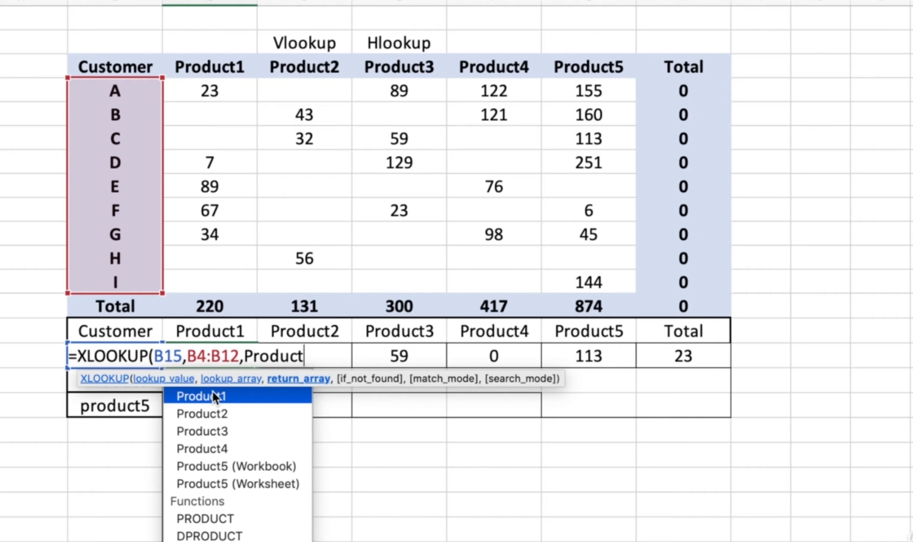
type("1")
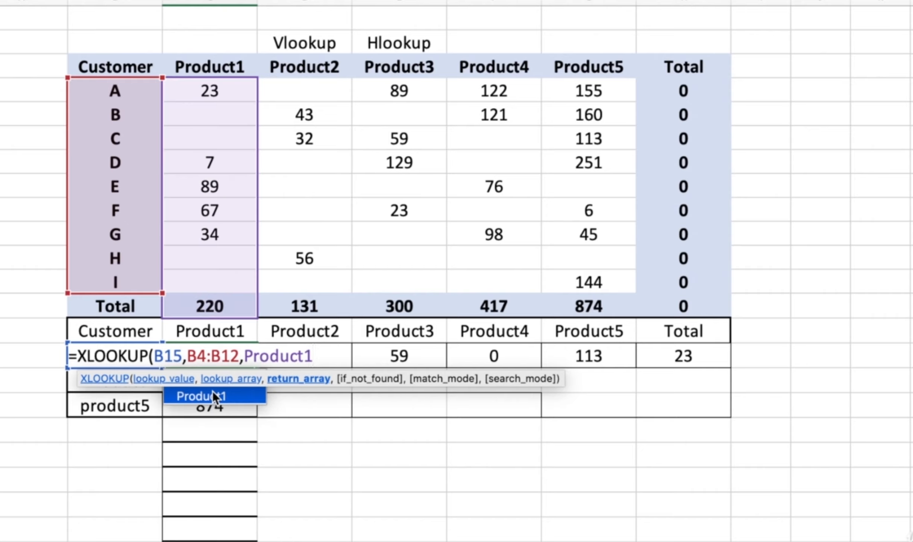